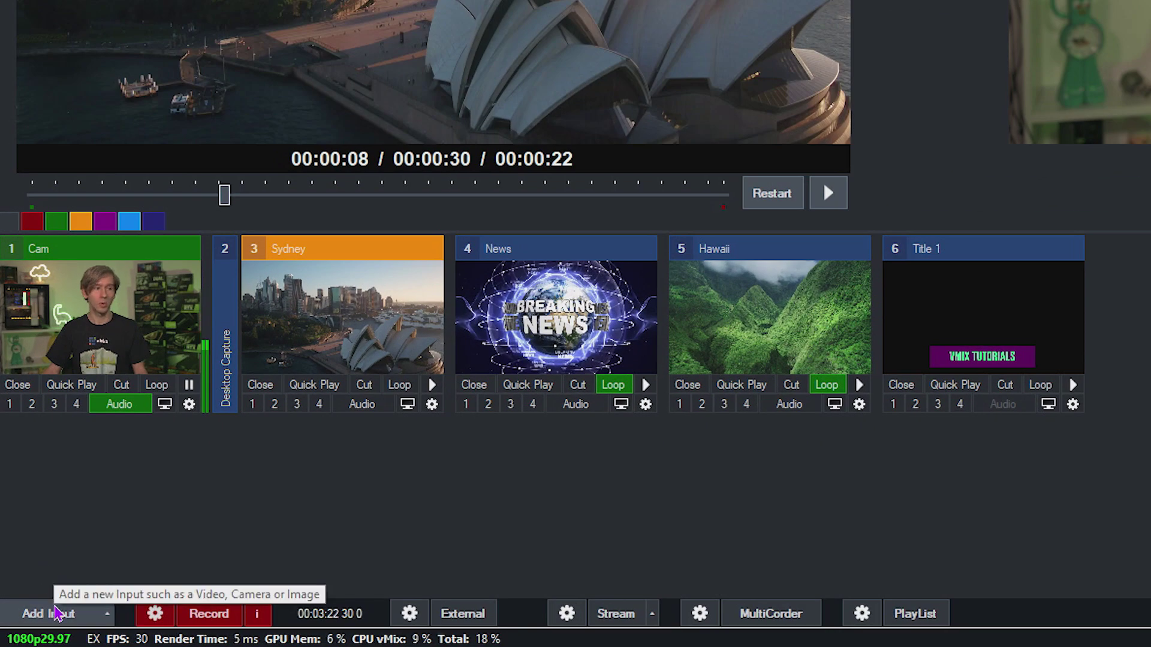
- Add the GT Social title "Social 3- Goss Orange" as a new input and close its title editor
left_click(55, 612)
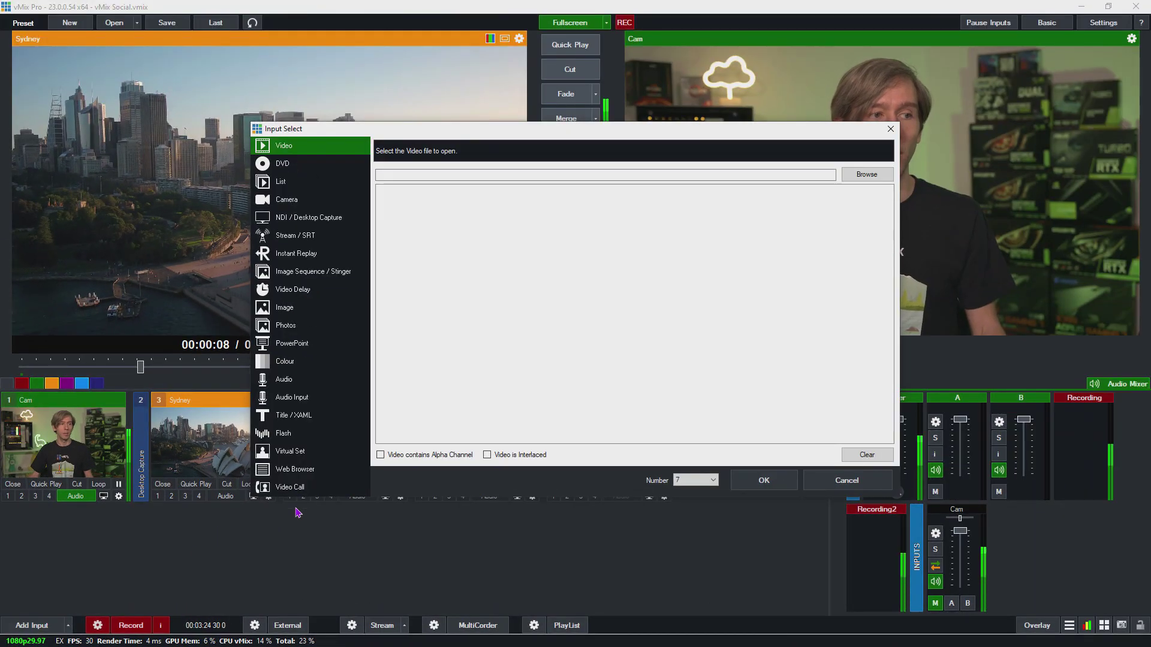
left_click(306, 416)
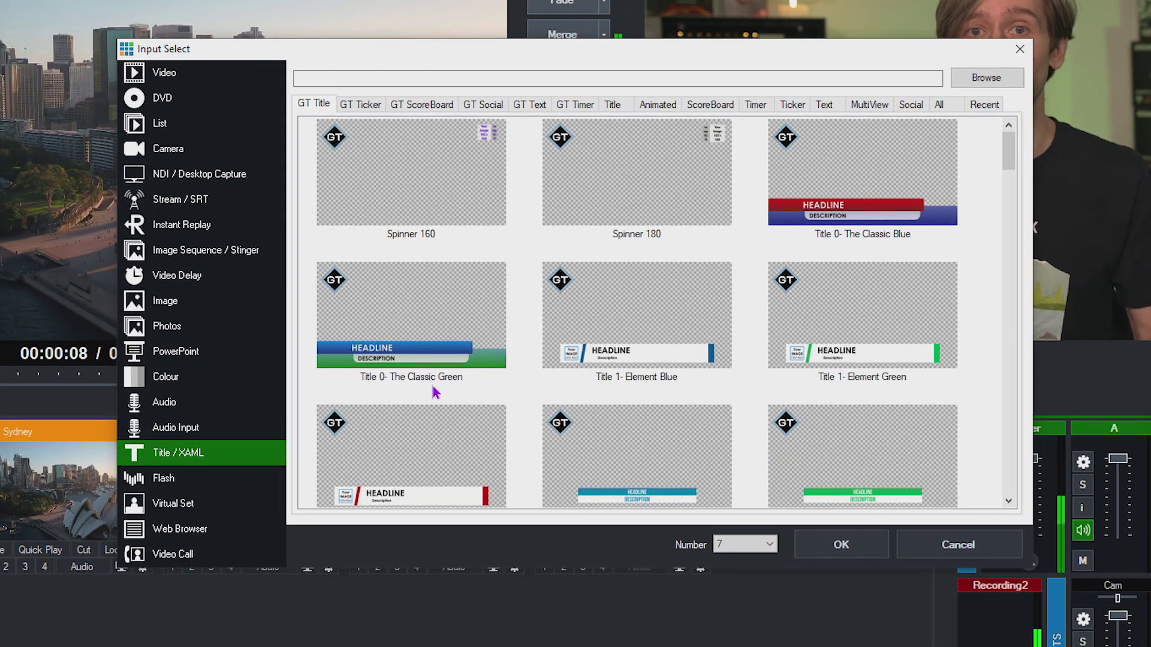
left_click(489, 109)
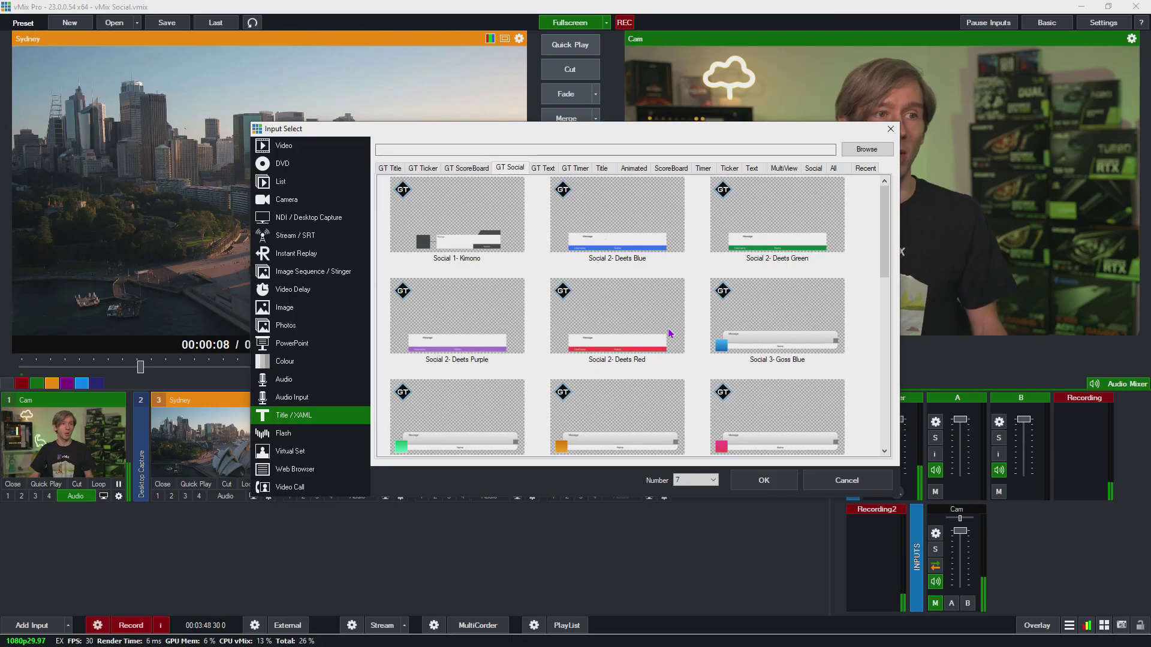
scroll(655, 318, "down", 3)
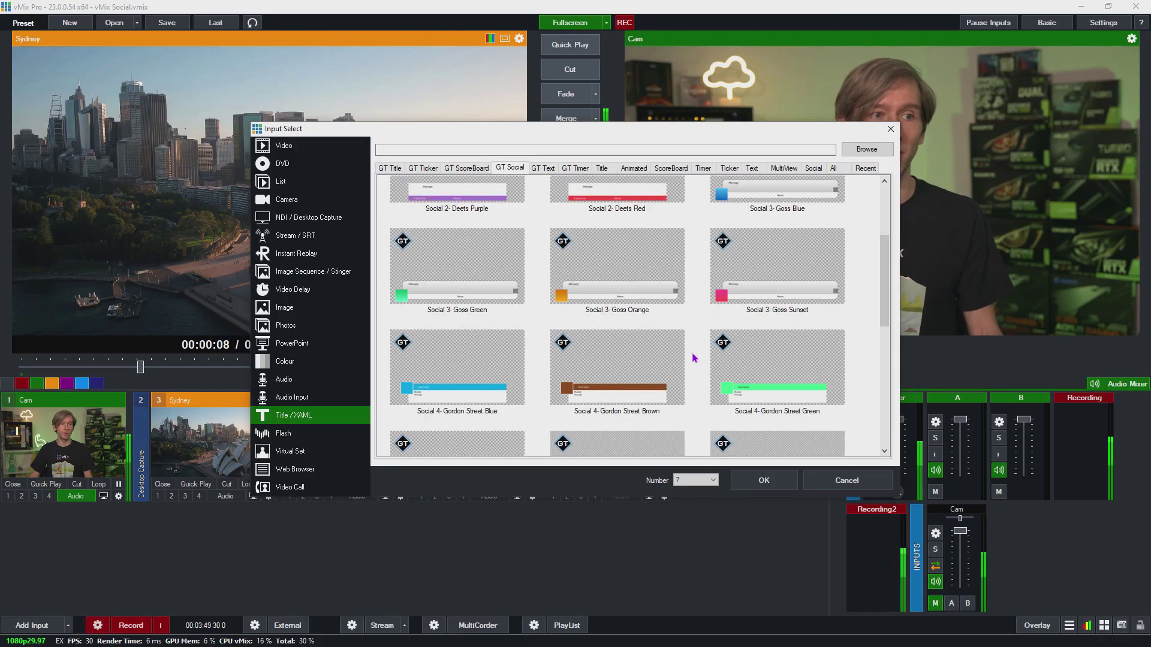
left_click(635, 268)
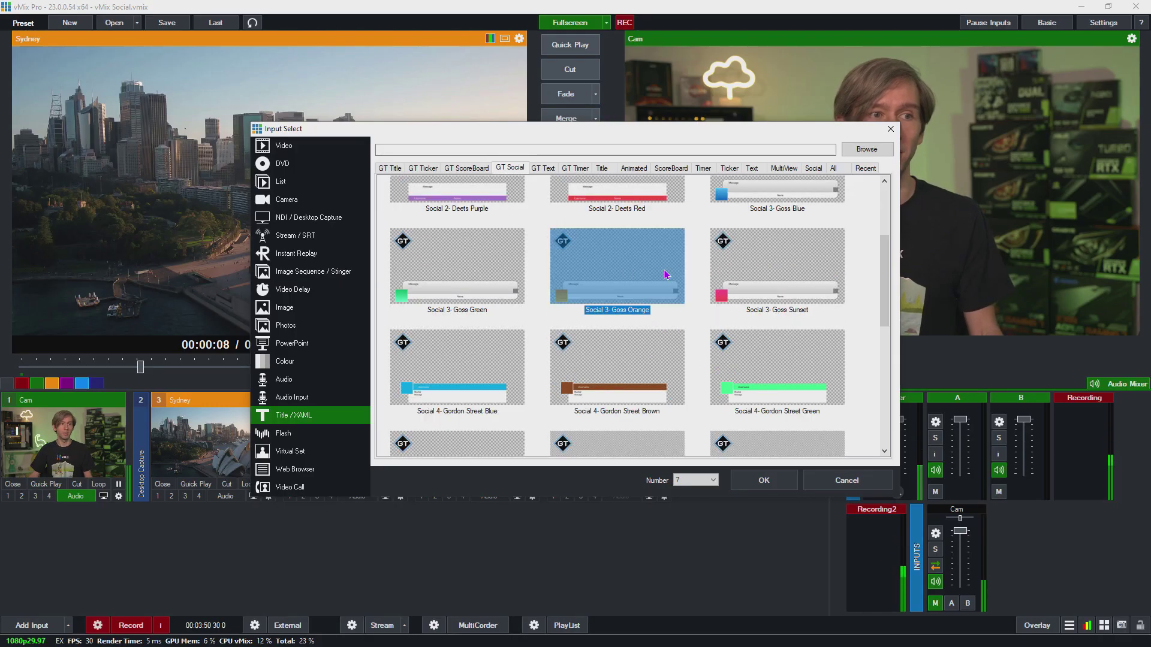
left_click(765, 481)
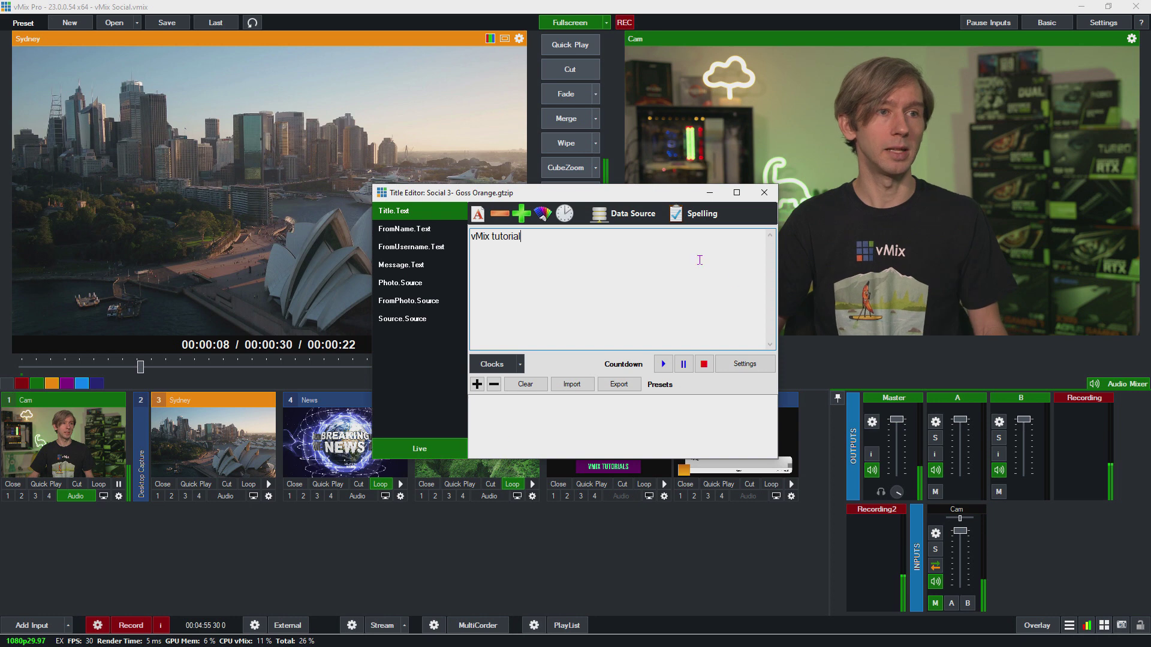
left_click(765, 198)
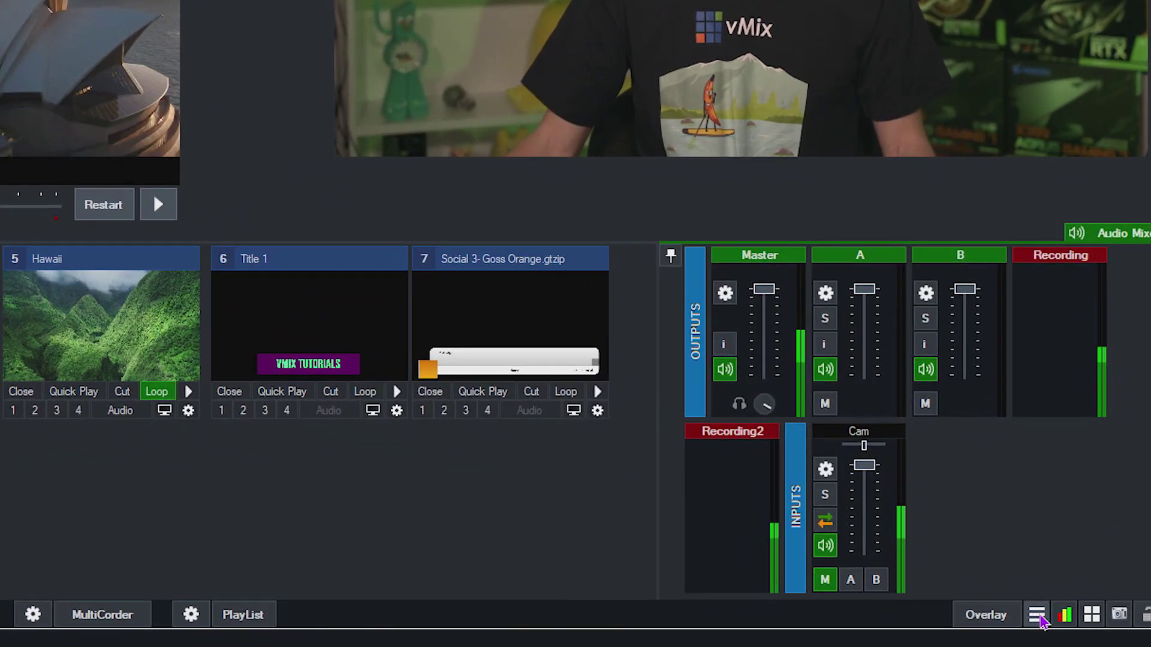
- Launch the vMix Social tool and open its Facebook settings
left_click(1037, 616)
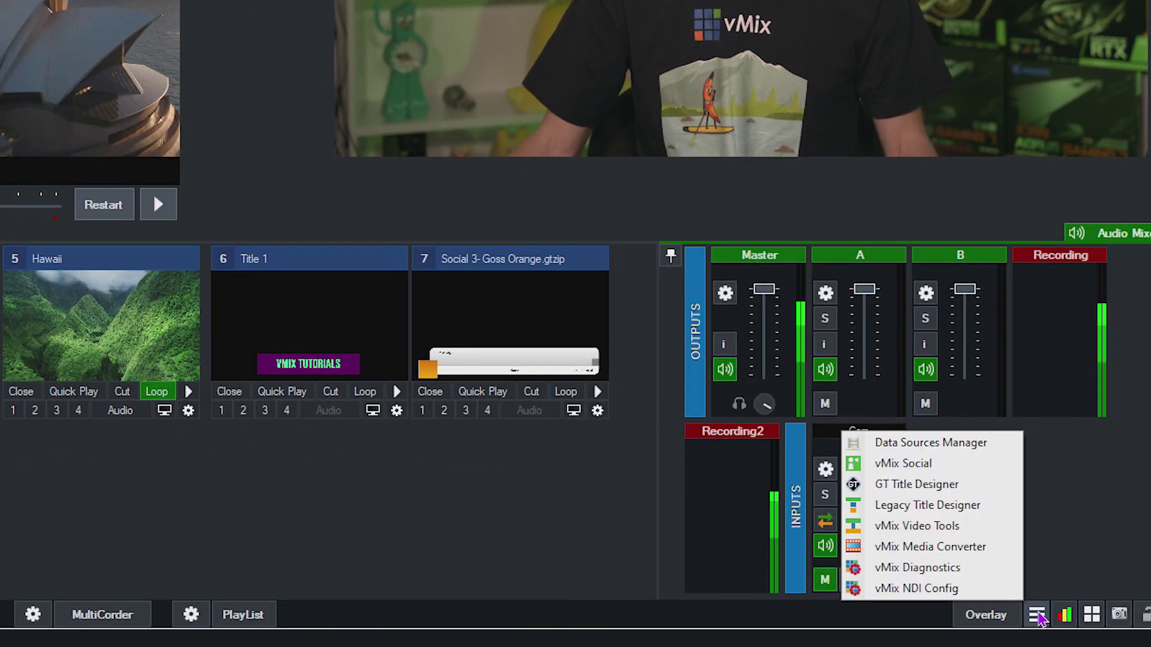
left_click(928, 470)
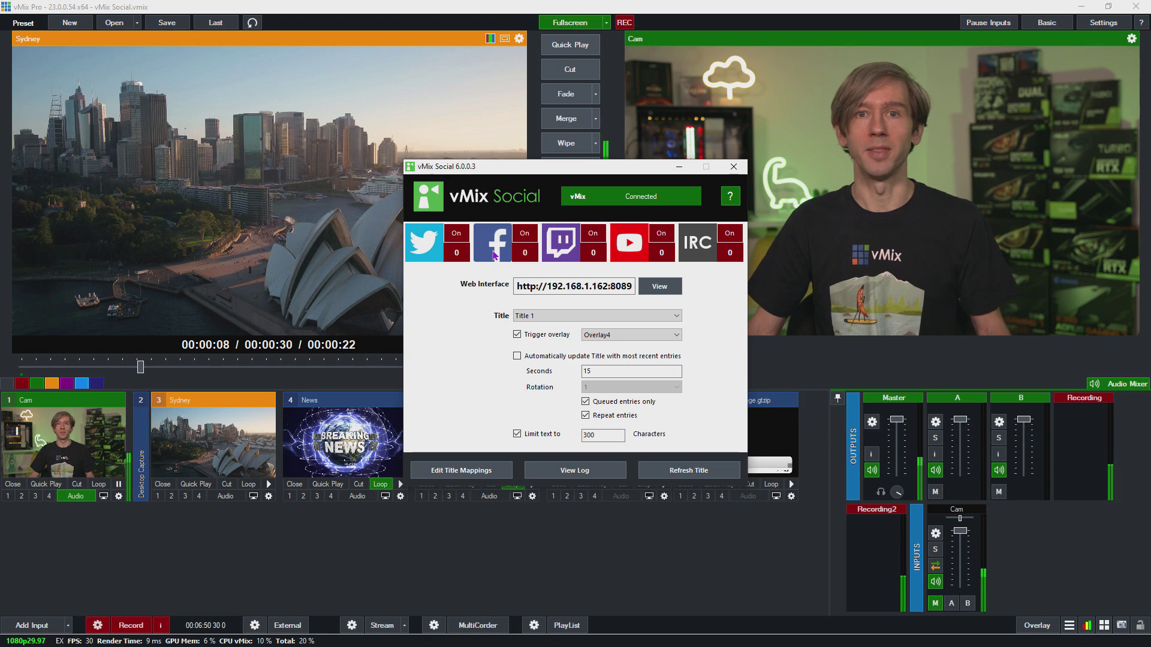
left_click(493, 255)
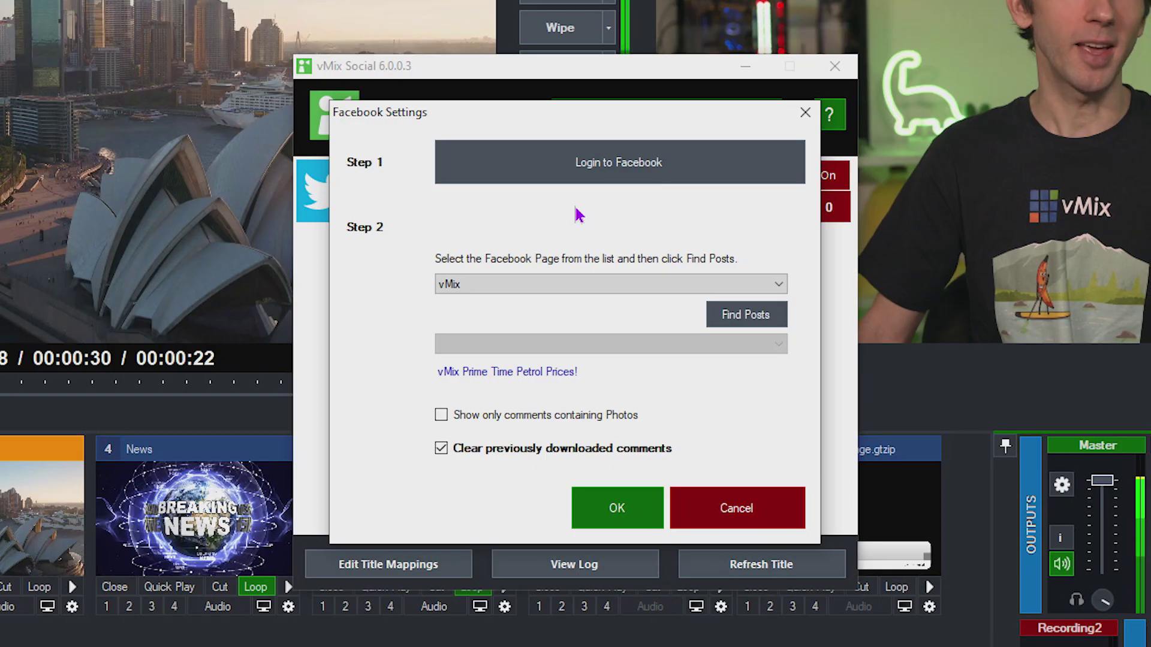
- Choose the vMix Facebook page and find its posts
left_click(540, 286)
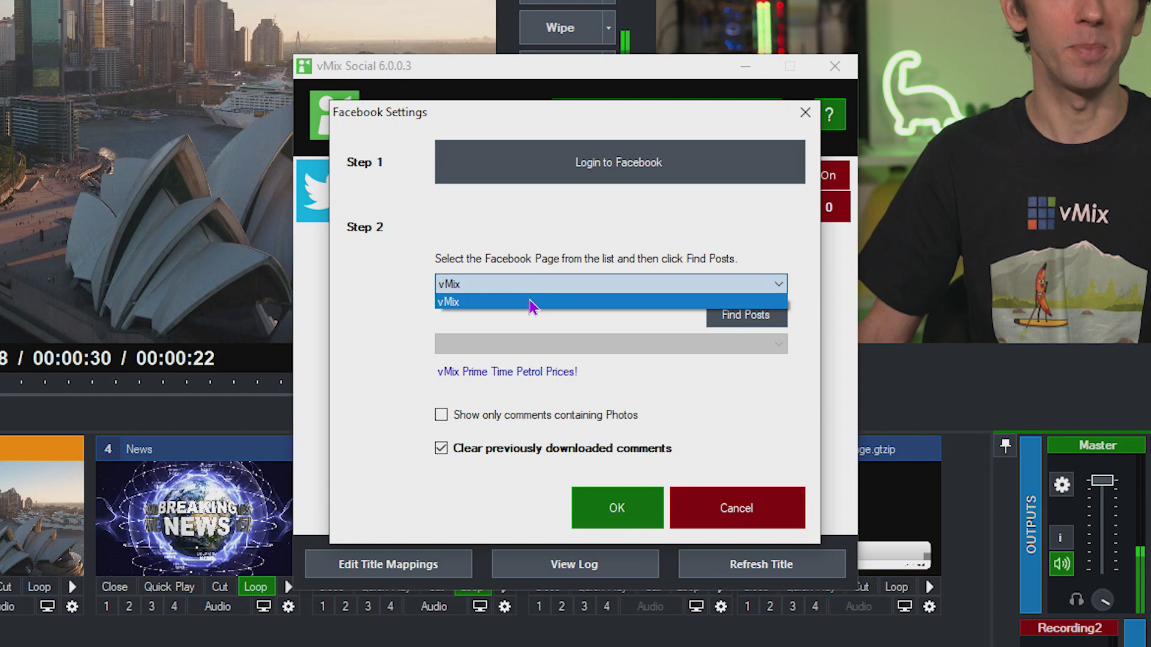
left_click(552, 220)
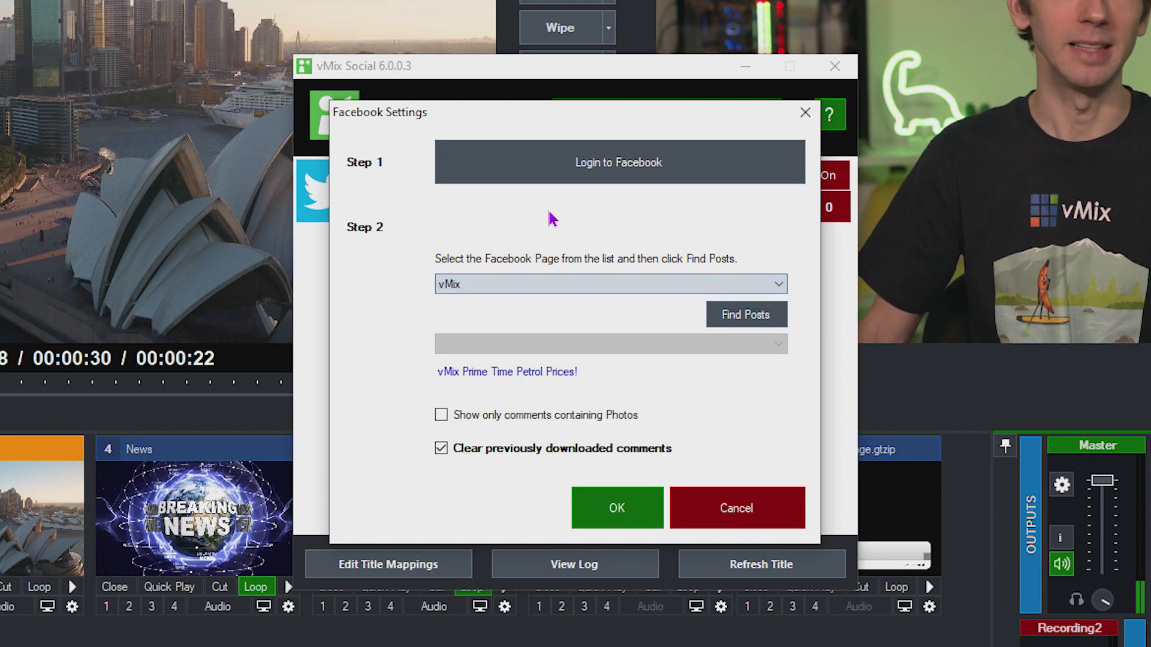
left_click(547, 288)
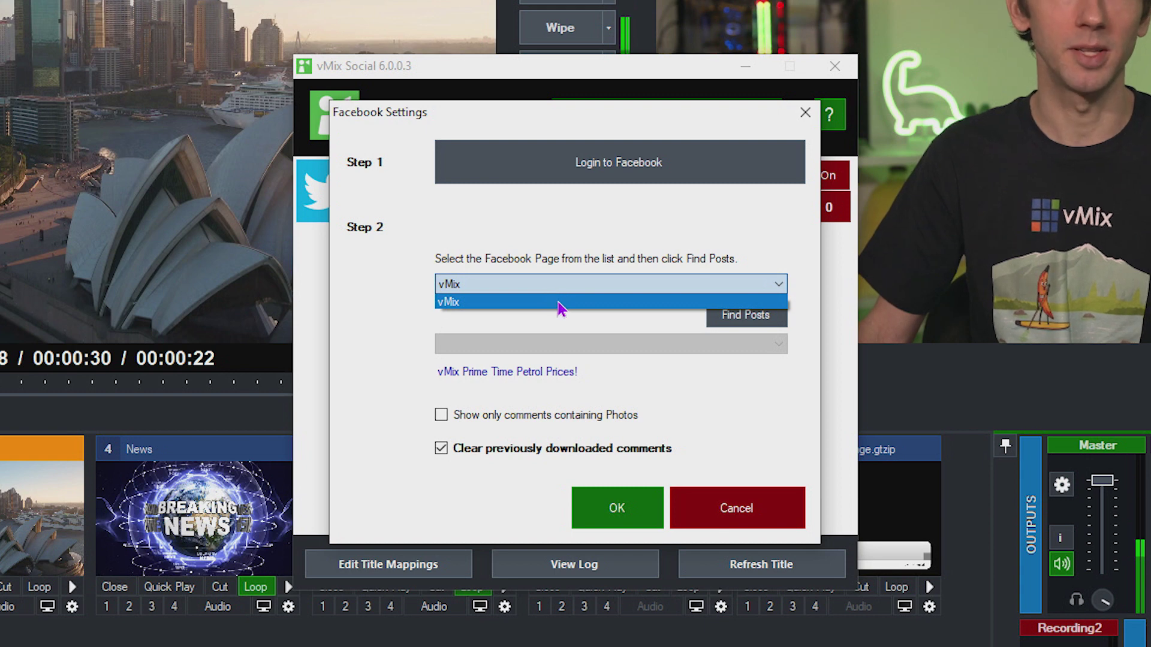
left_click(560, 304)
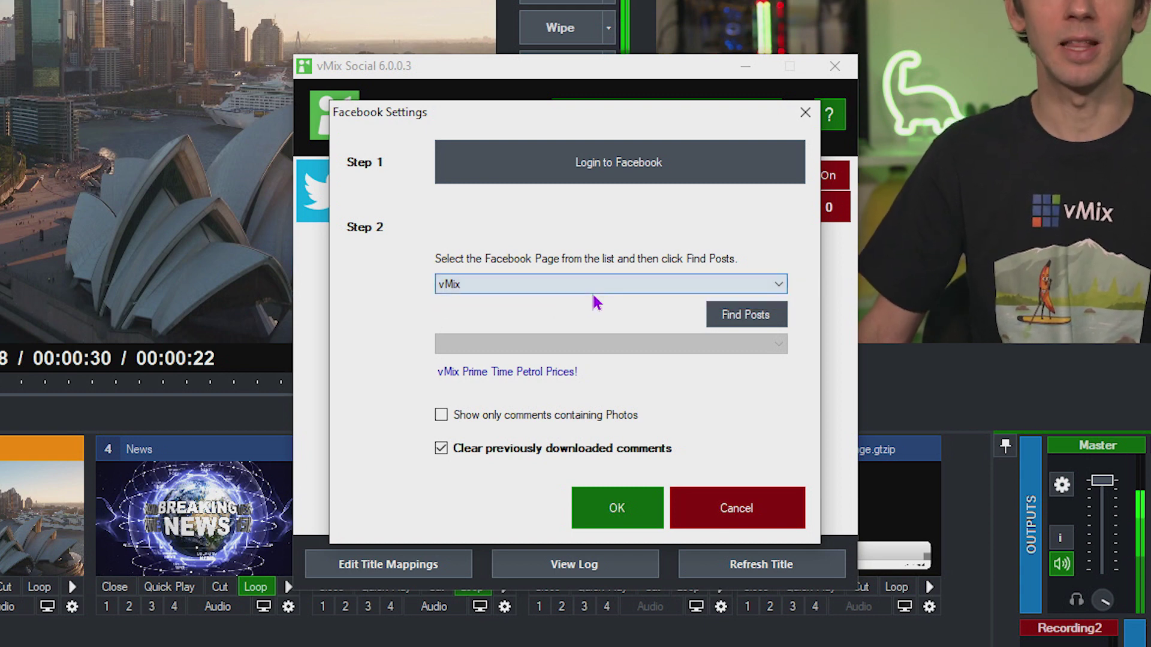
left_click(741, 322)
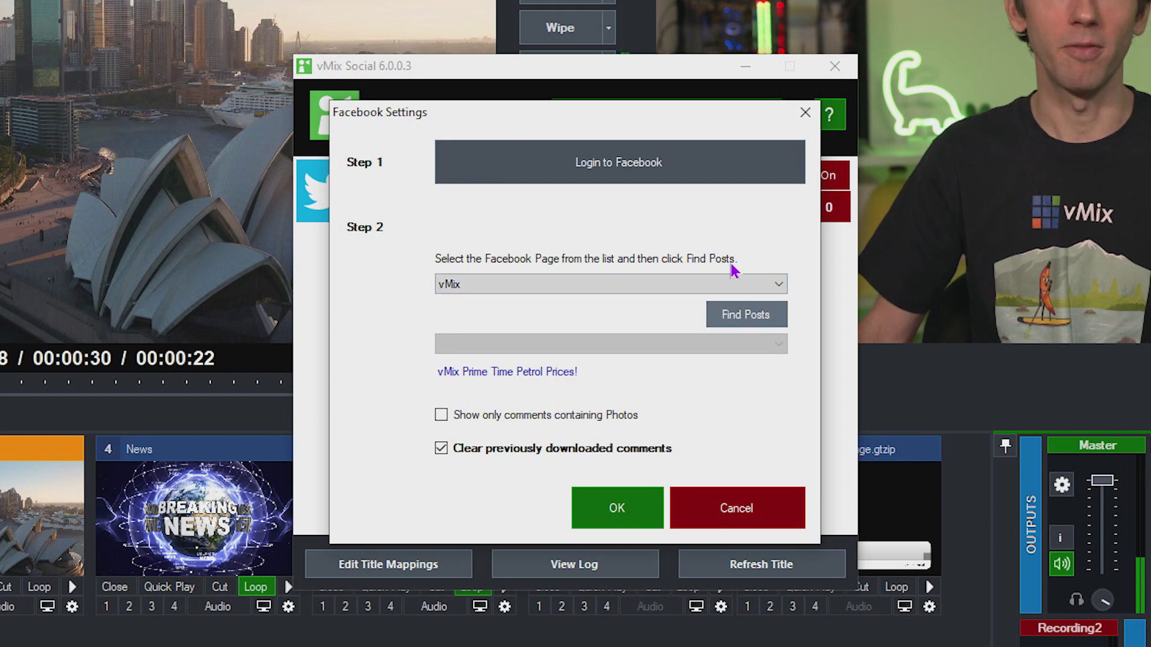
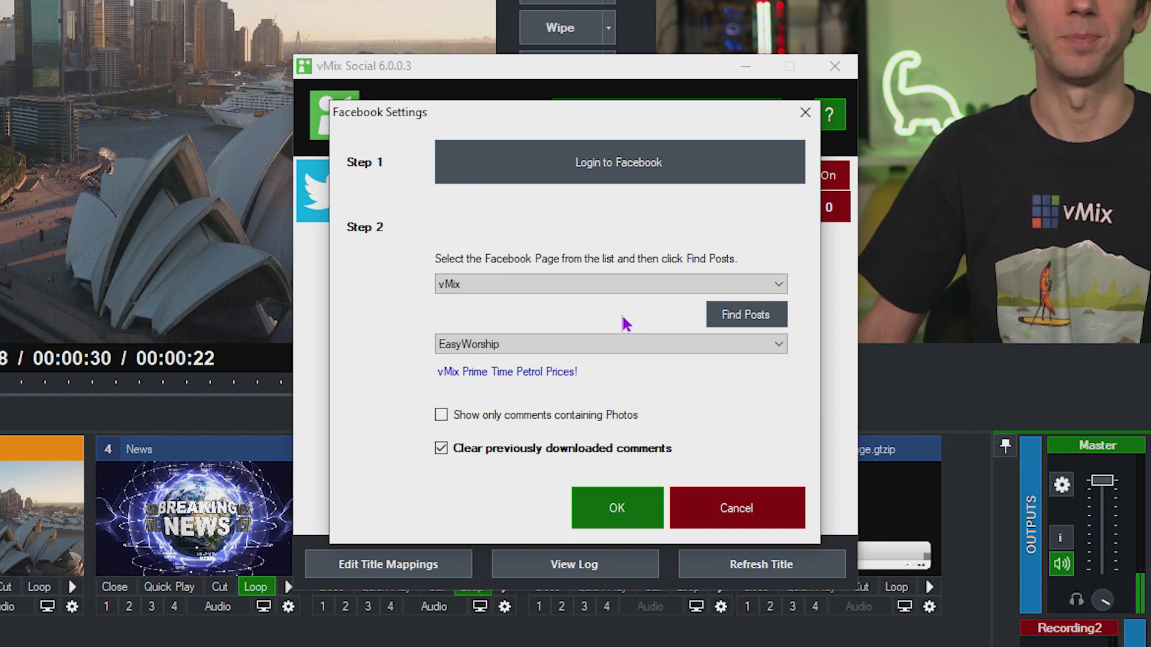
- Select the post "vMix Prime Time Petrol Prices!" as the Facebook comment source and accept the settings
left_click(682, 347)
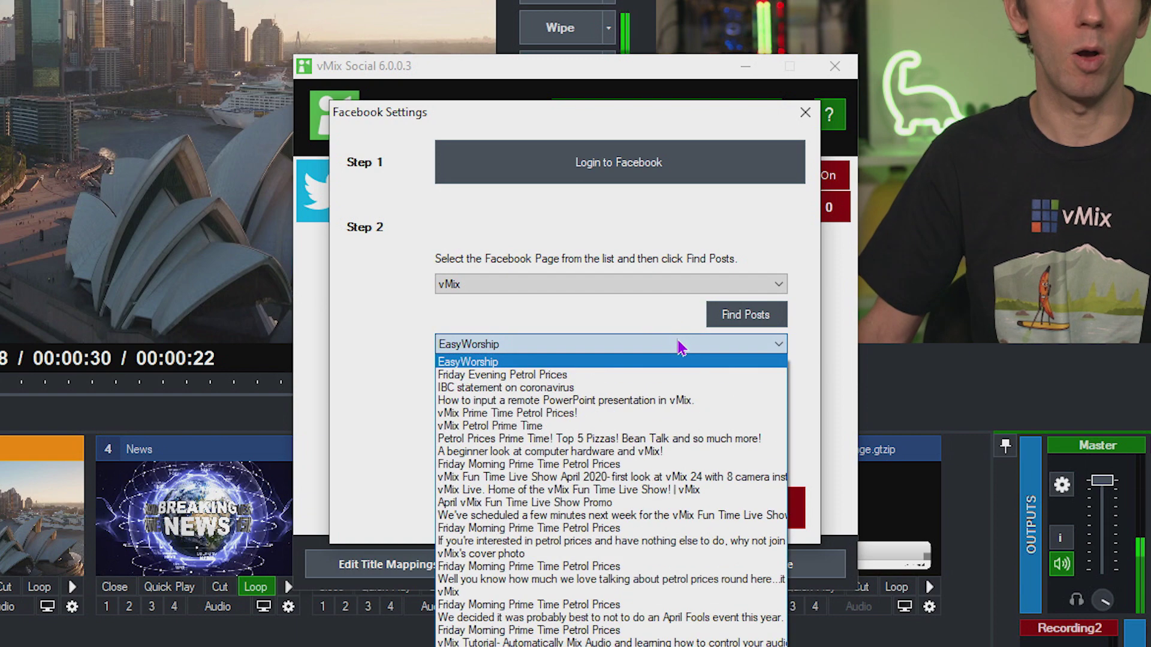
left_click(585, 412)
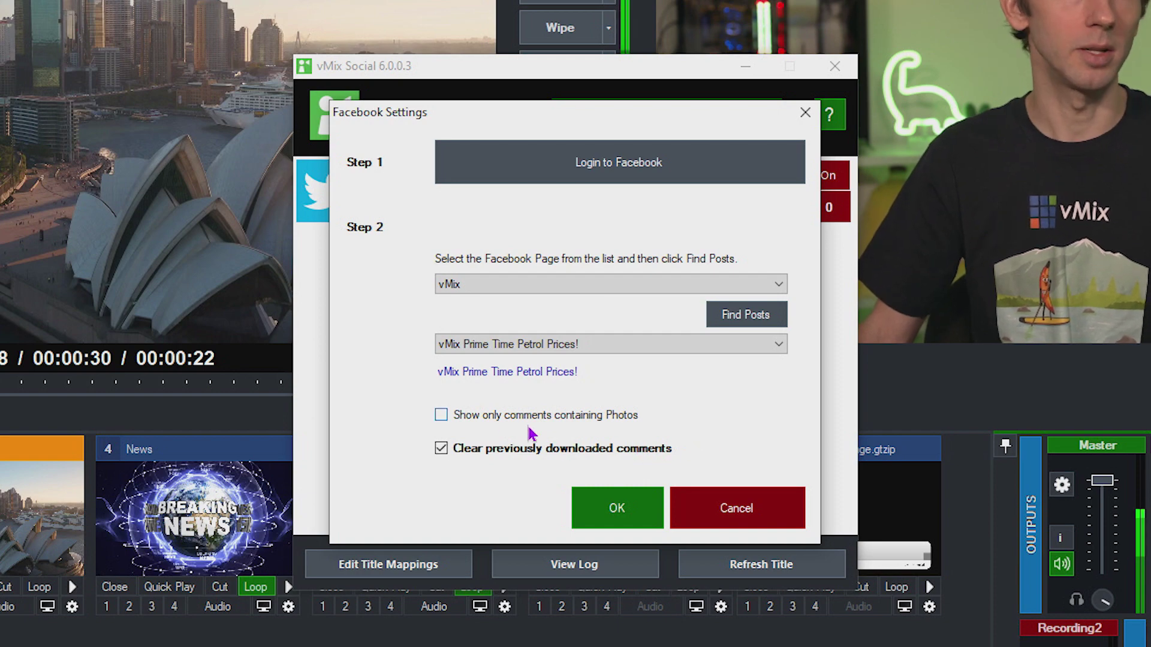
left_click(615, 508)
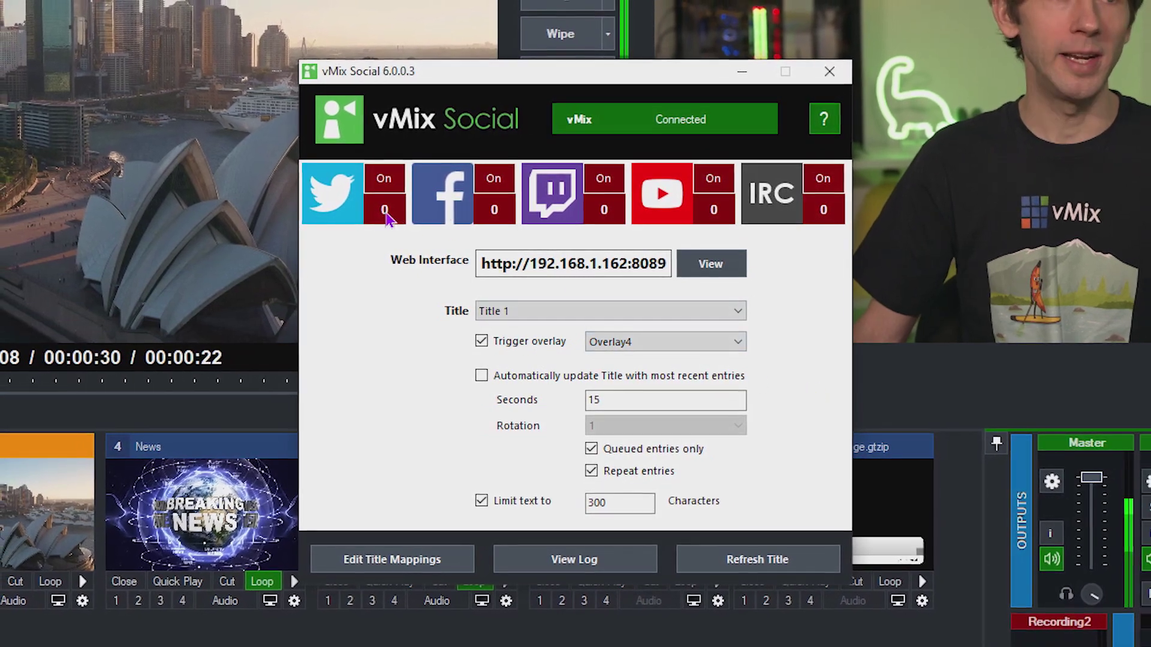
- Review the feed type options in the Twitter settings, keep Search, and accept the dialog
left_click(331, 192)
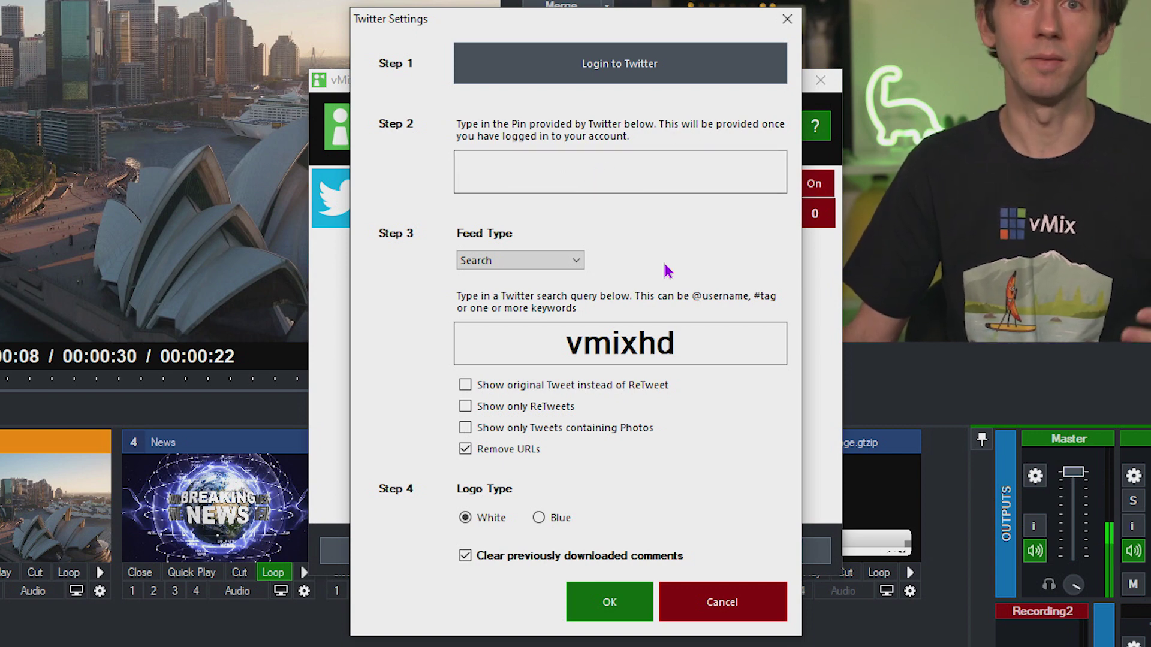
left_click(559, 262)
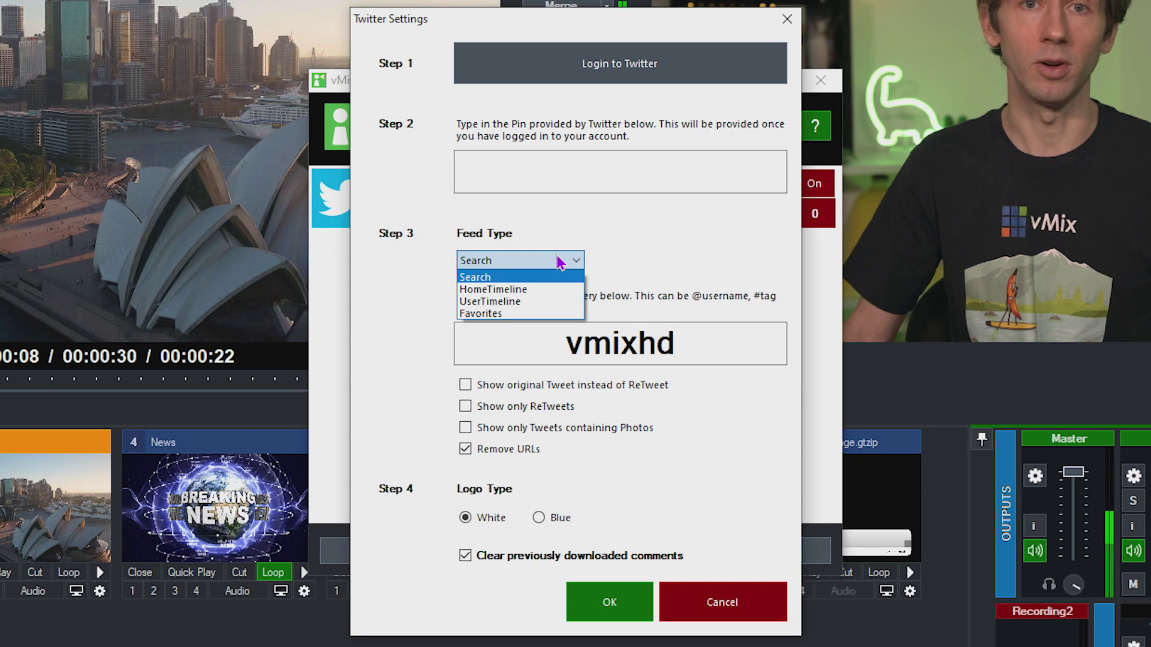
left_click(615, 258)
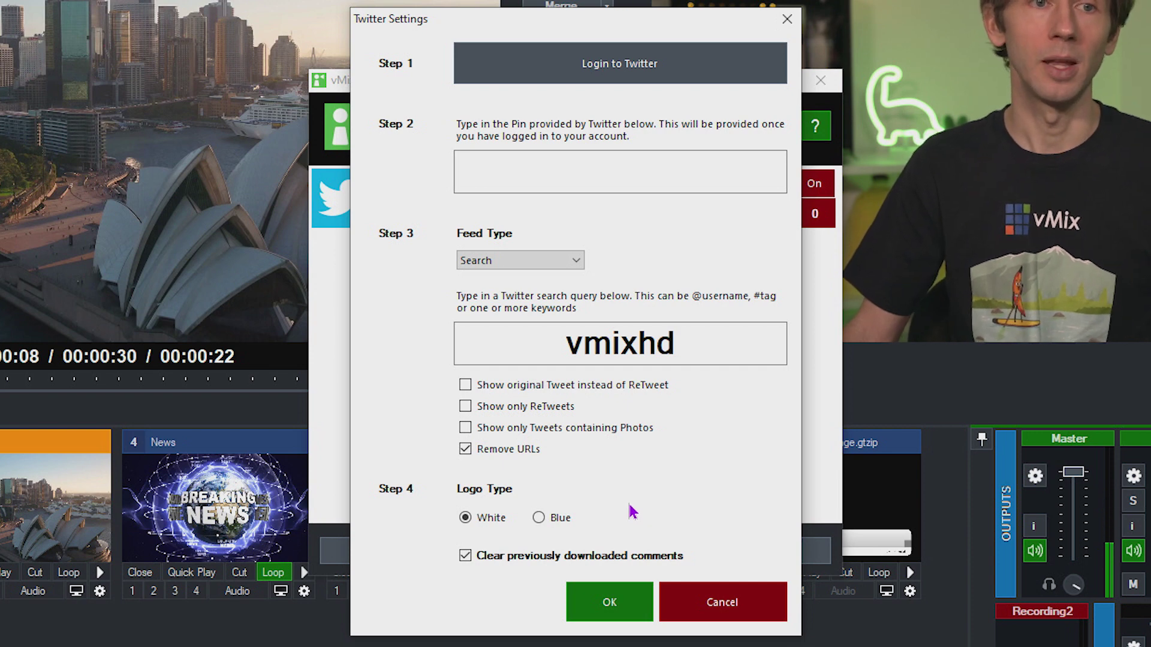
left_click(627, 616)
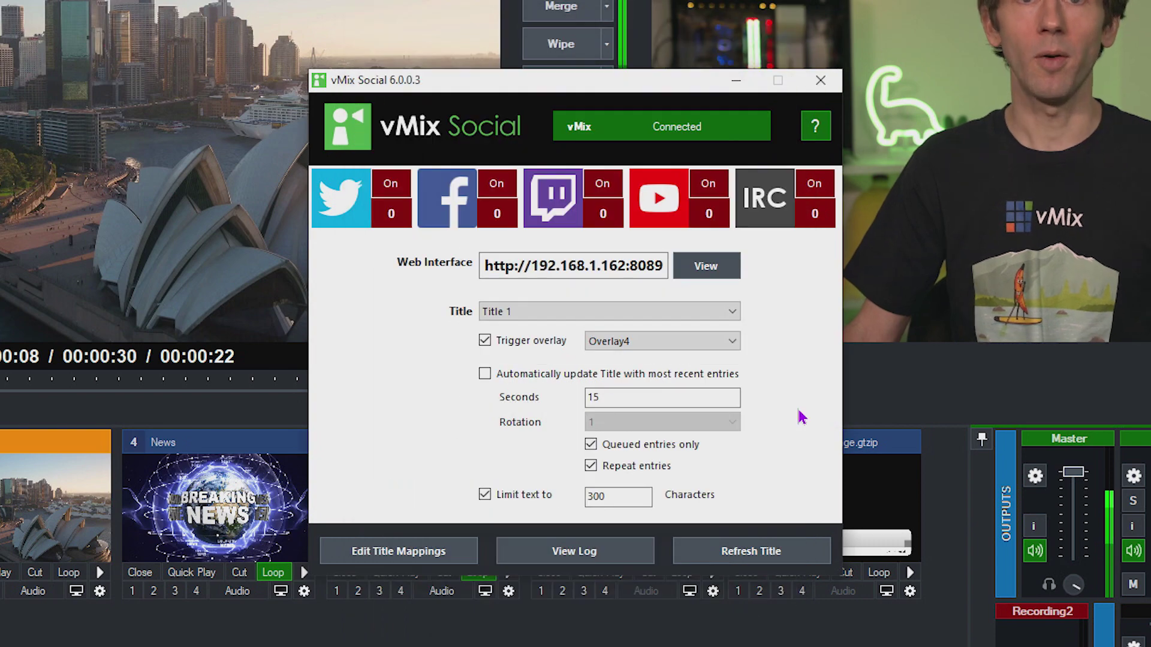
- Examine the Twitch, YouTube and IRC connection settings, cancelling out of each dialog
left_click(538, 200)
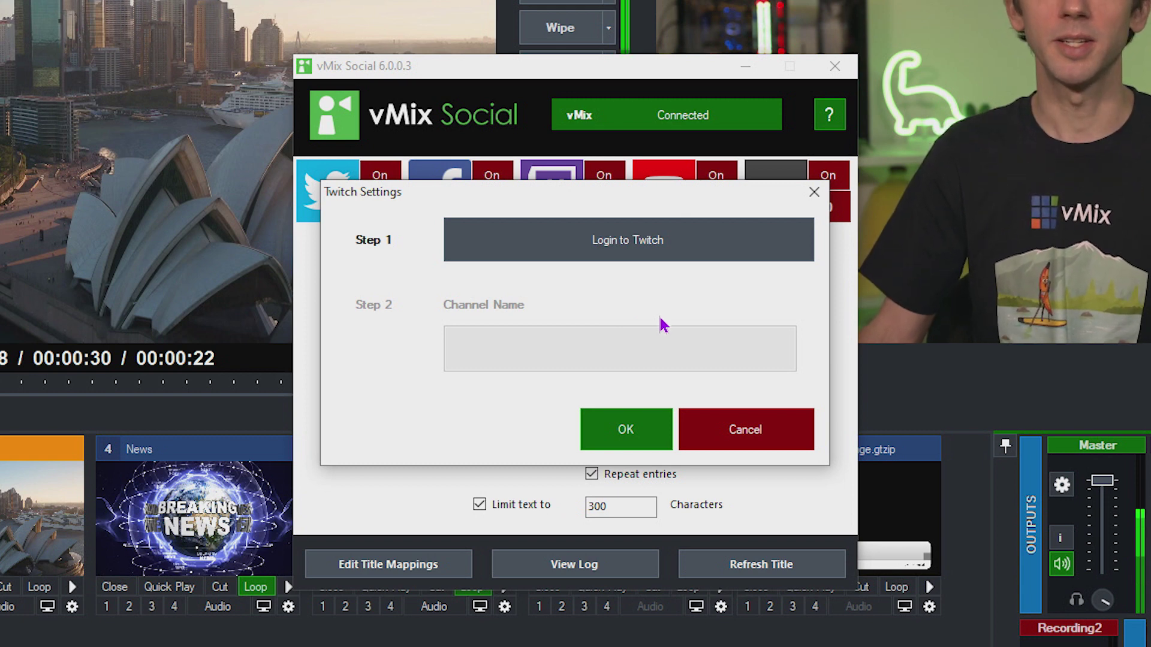
left_click(752, 429)
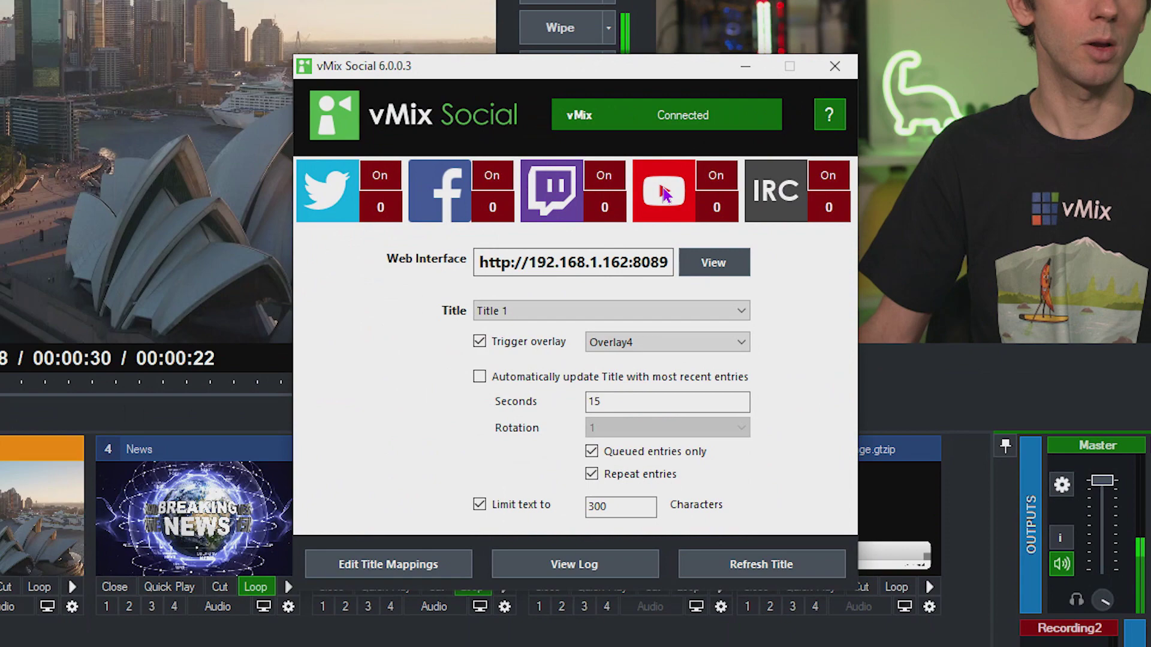
left_click(170, 419)
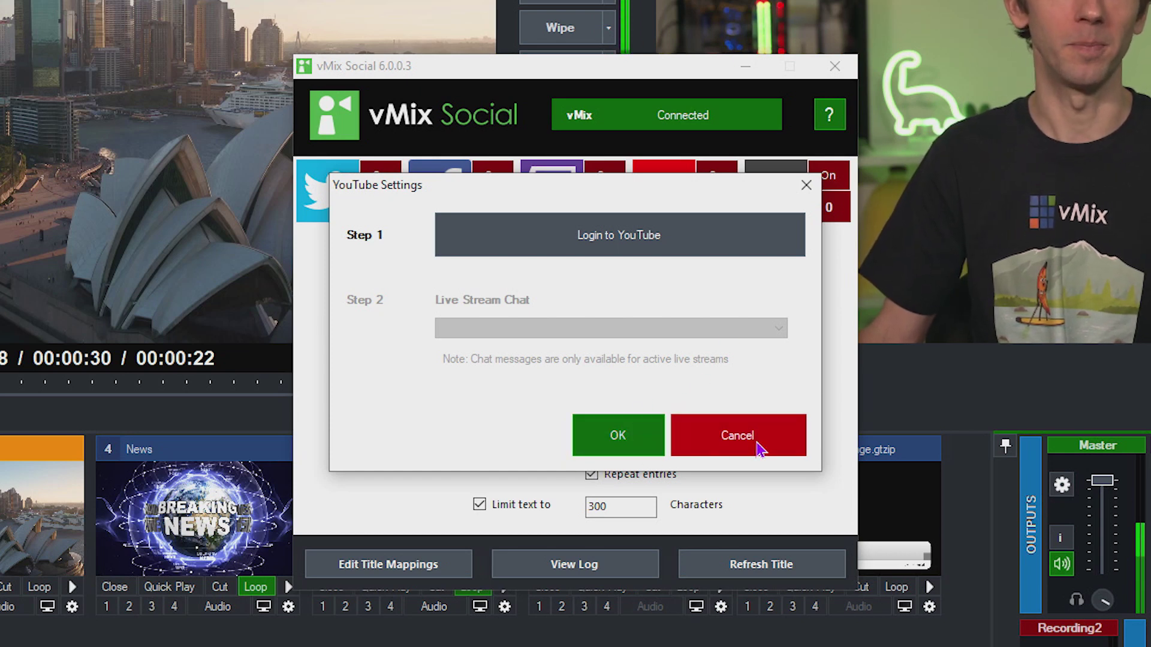
left_click(733, 434)
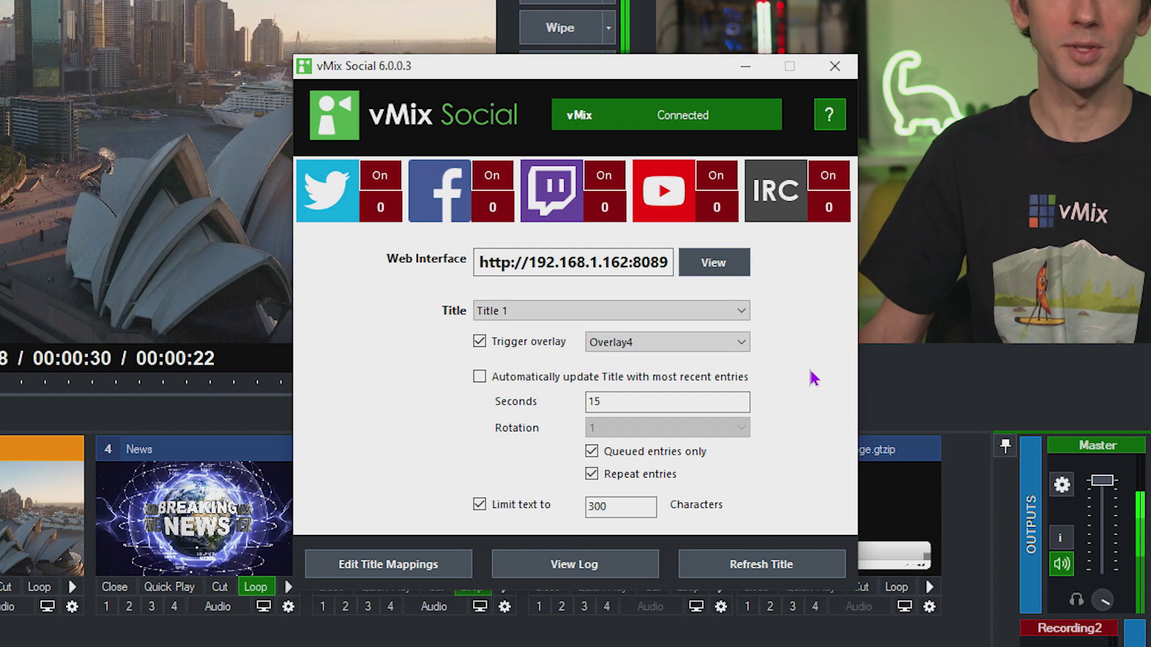
left_click(780, 210)
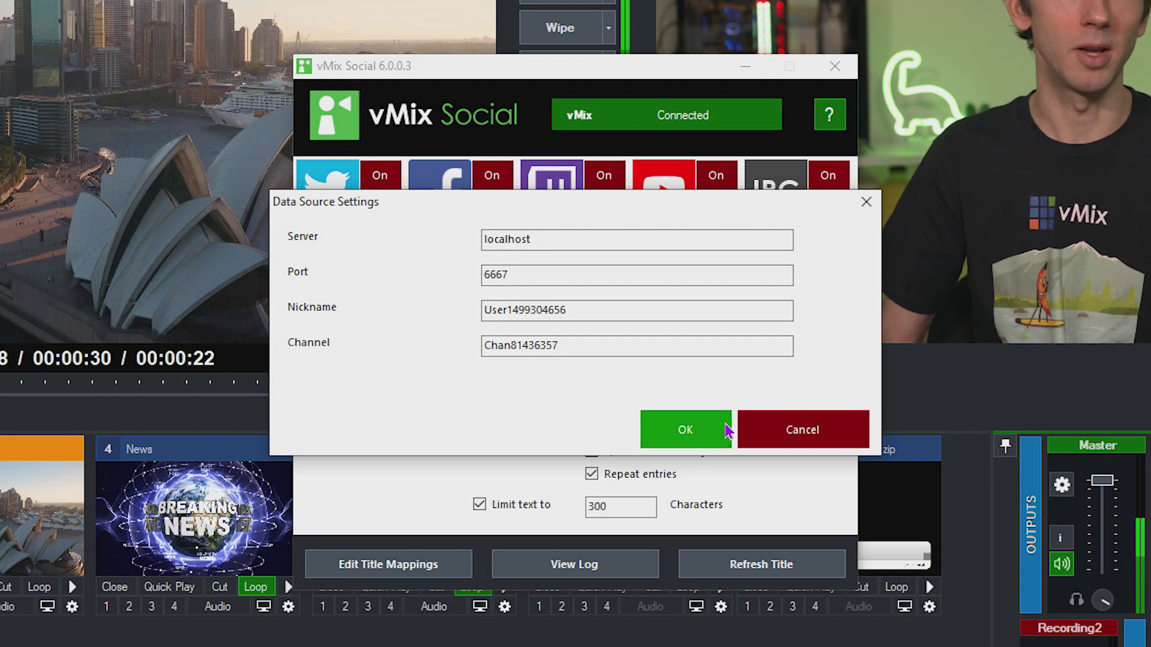
left_click(821, 440)
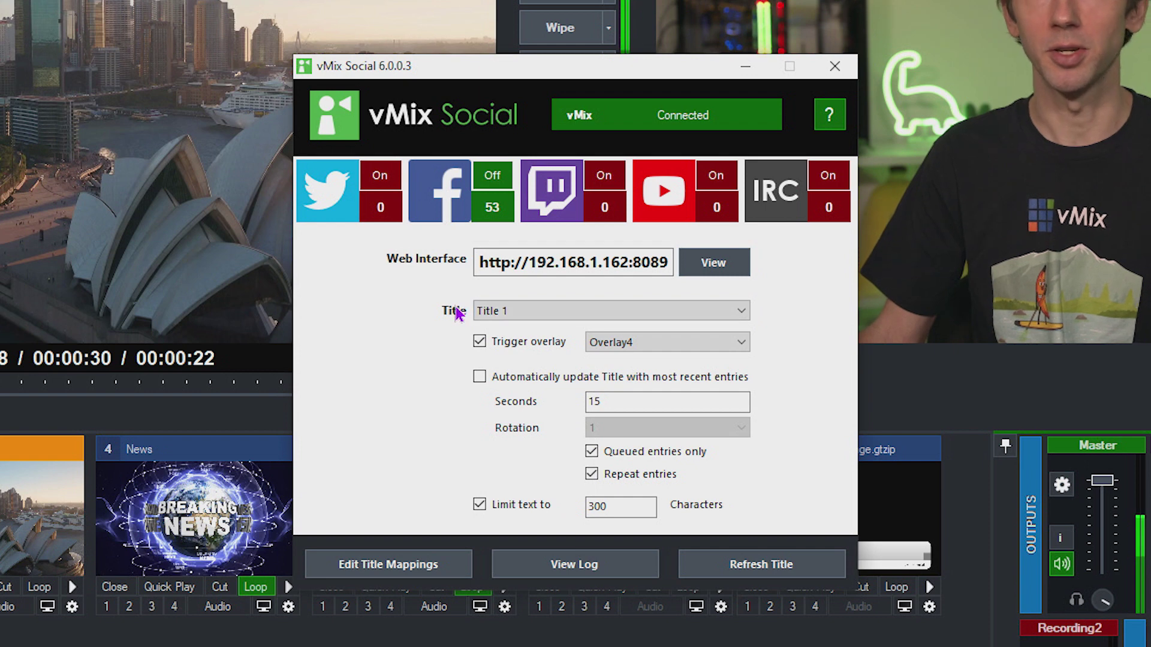
- Set the title for social comments to "Social 3- Goss Orange.gtzip" and keep Overlay4 as its trigger overlay
left_click(514, 313)
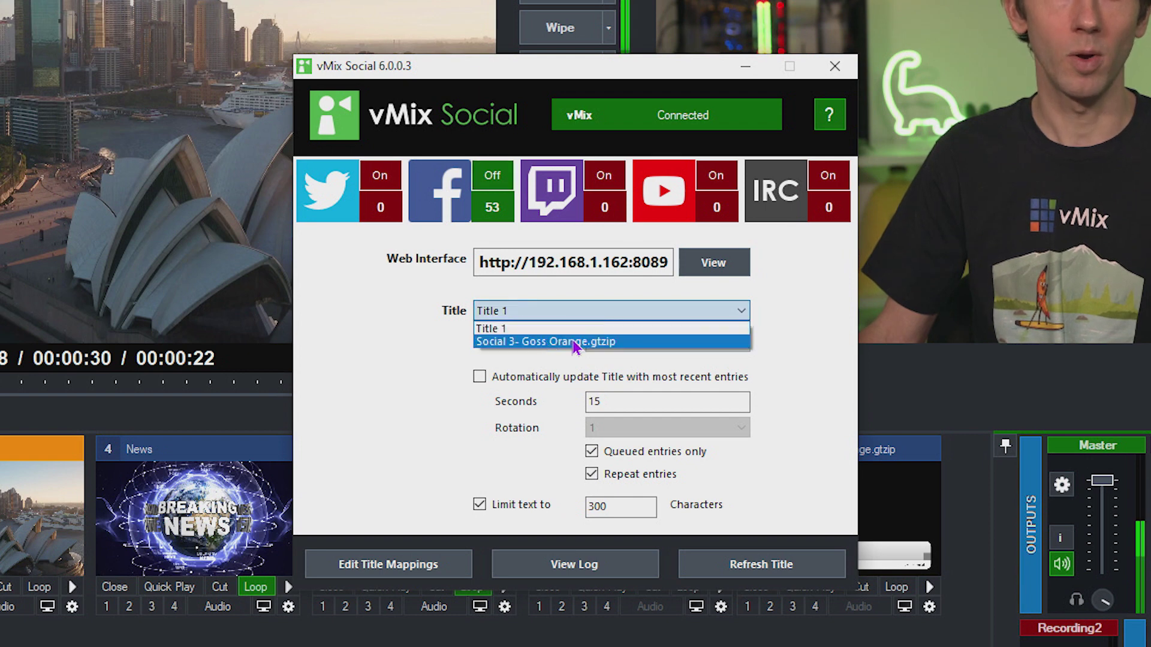
left_click(605, 342)
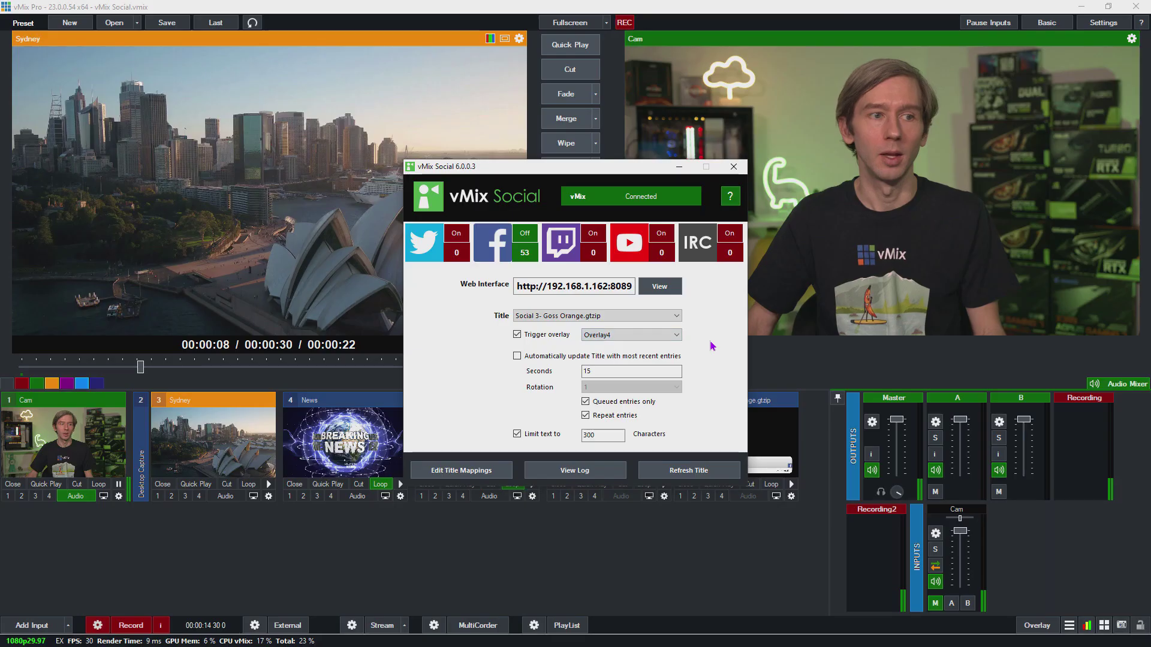
left_click(629, 335)
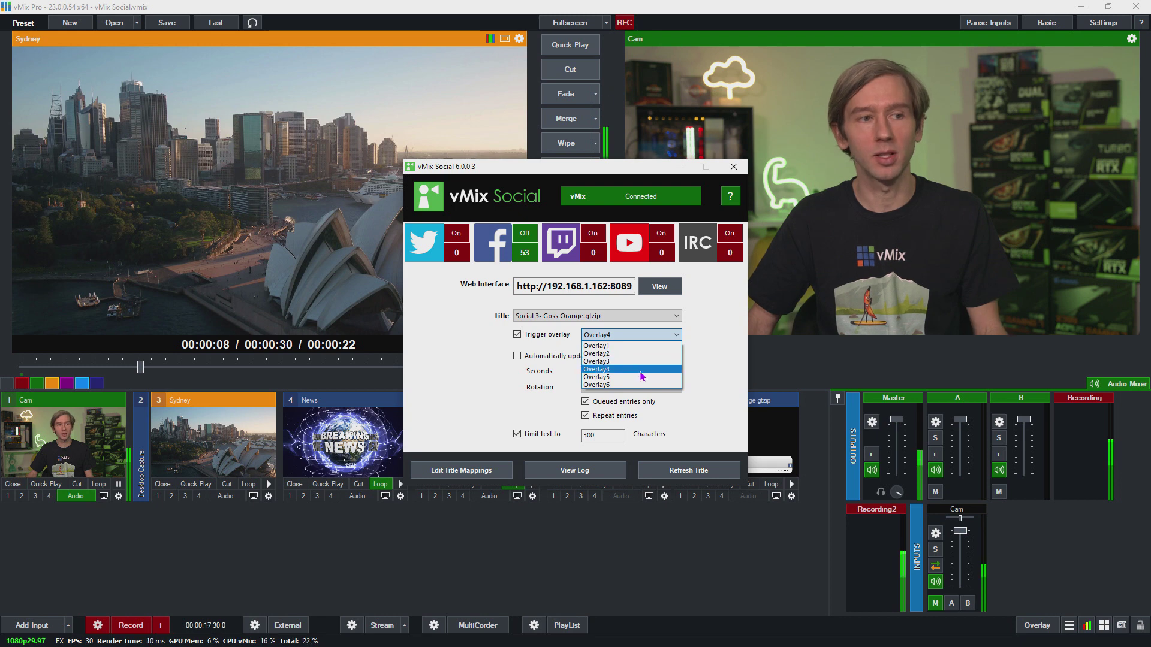
left_click(709, 346)
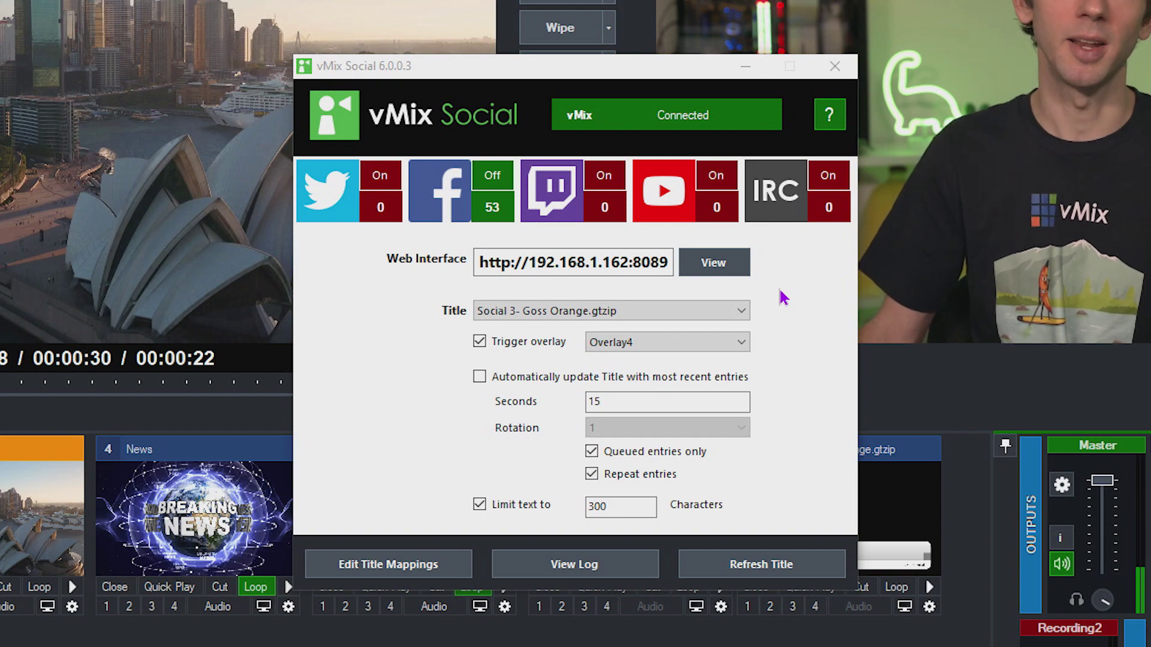
- Open the vMix Social web interface in the browser to view the downloaded Facebook comments
left_click(713, 263)
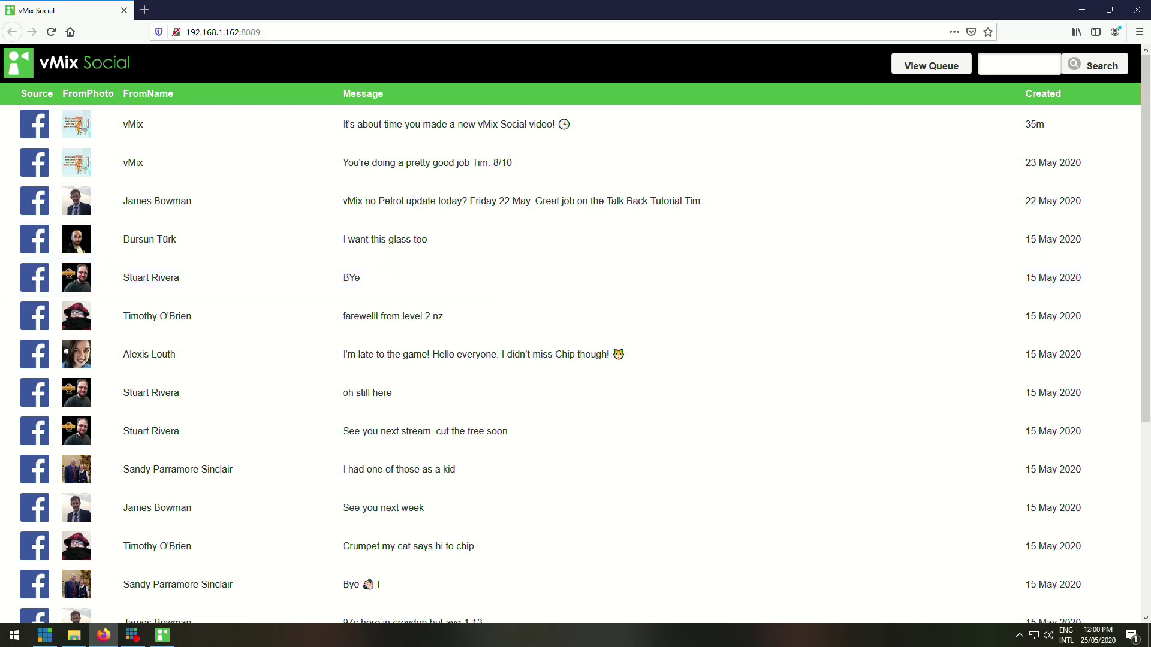
key("alt+Tab")
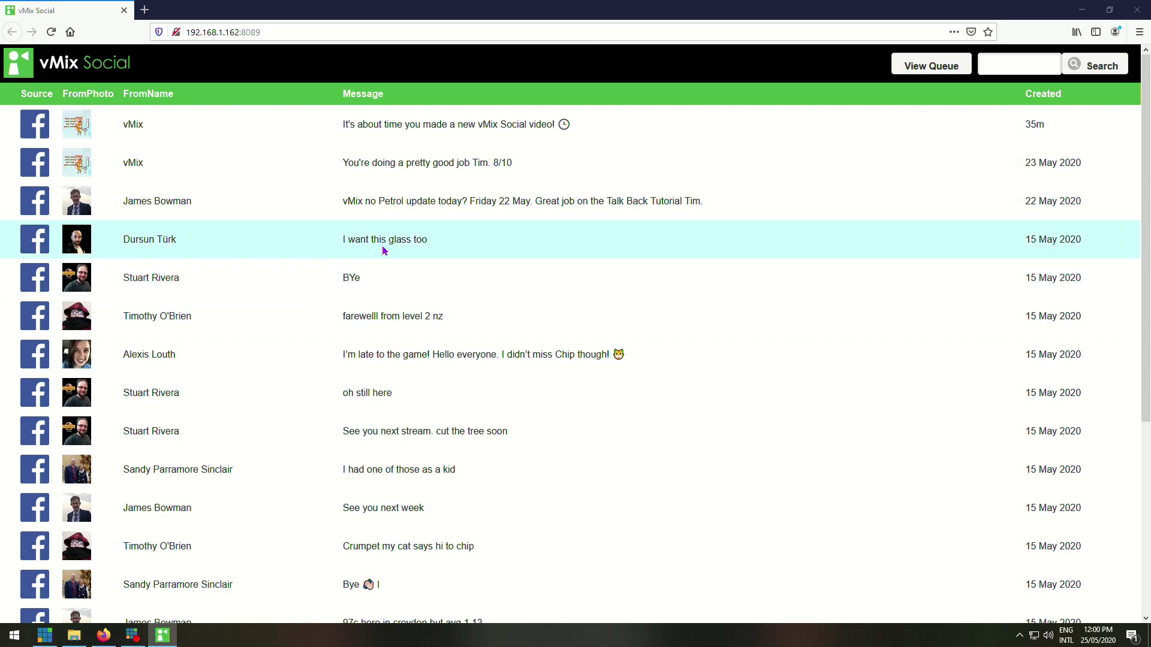
- Send the vMix comment from 23 May and the newest vMix comment about a new vMix Social video to the on-screen title
scroll(452, 244, "down", 5)
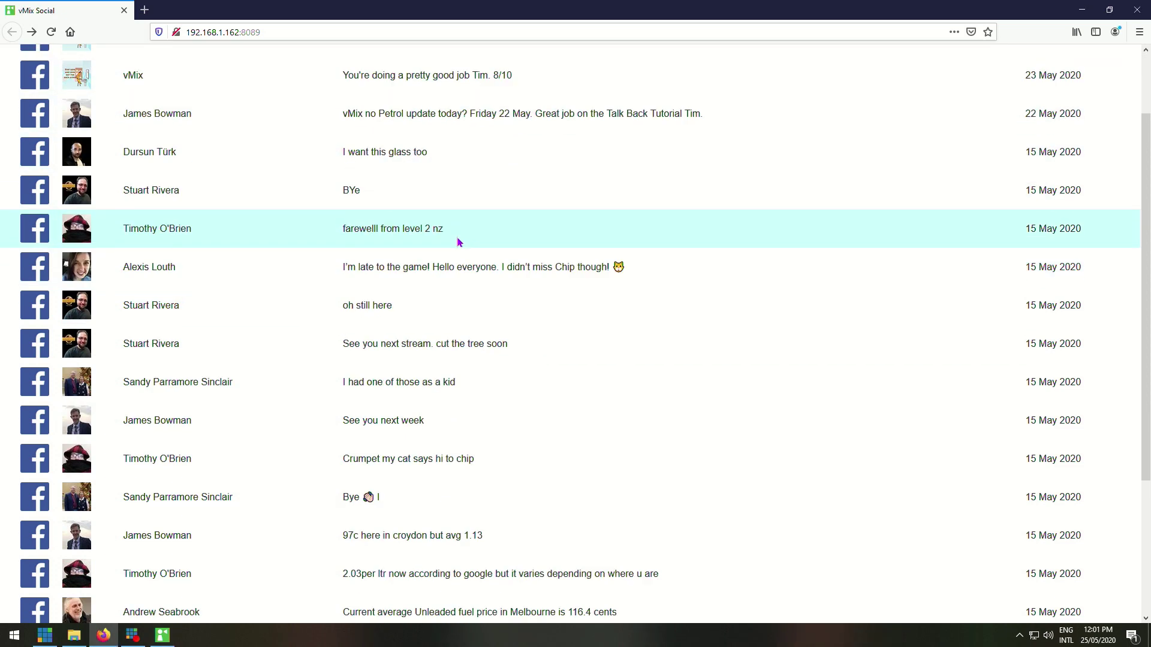
scroll(453, 244, "up", 5)
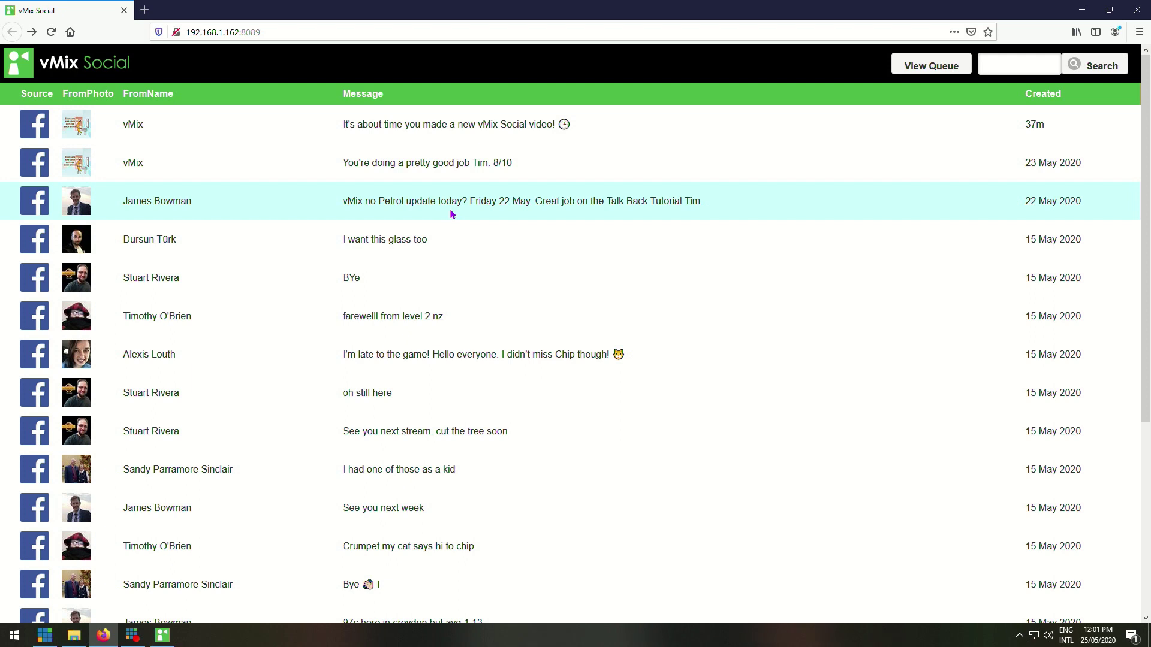
left_click(454, 163)
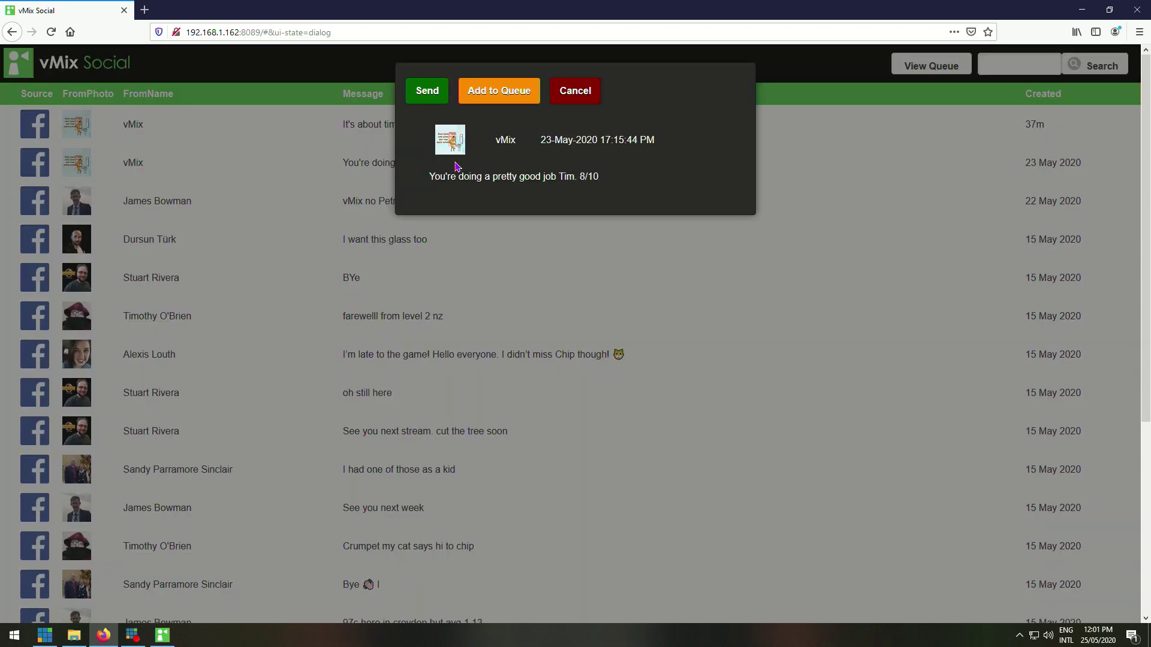
left_click(428, 93)
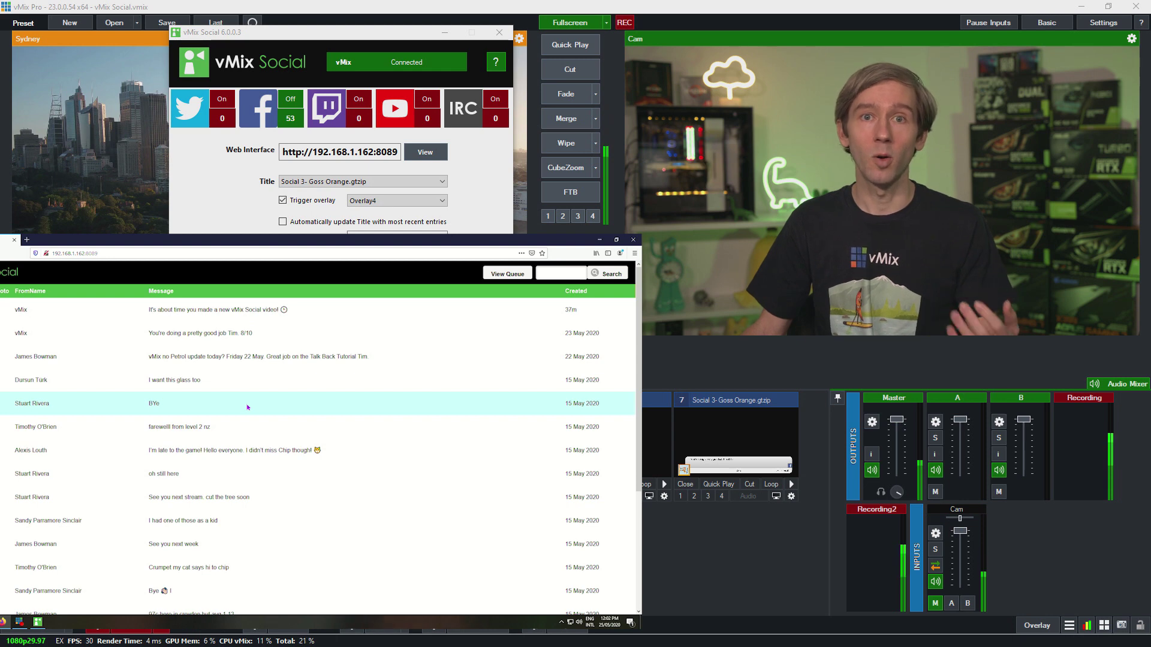
left_click(195, 309)
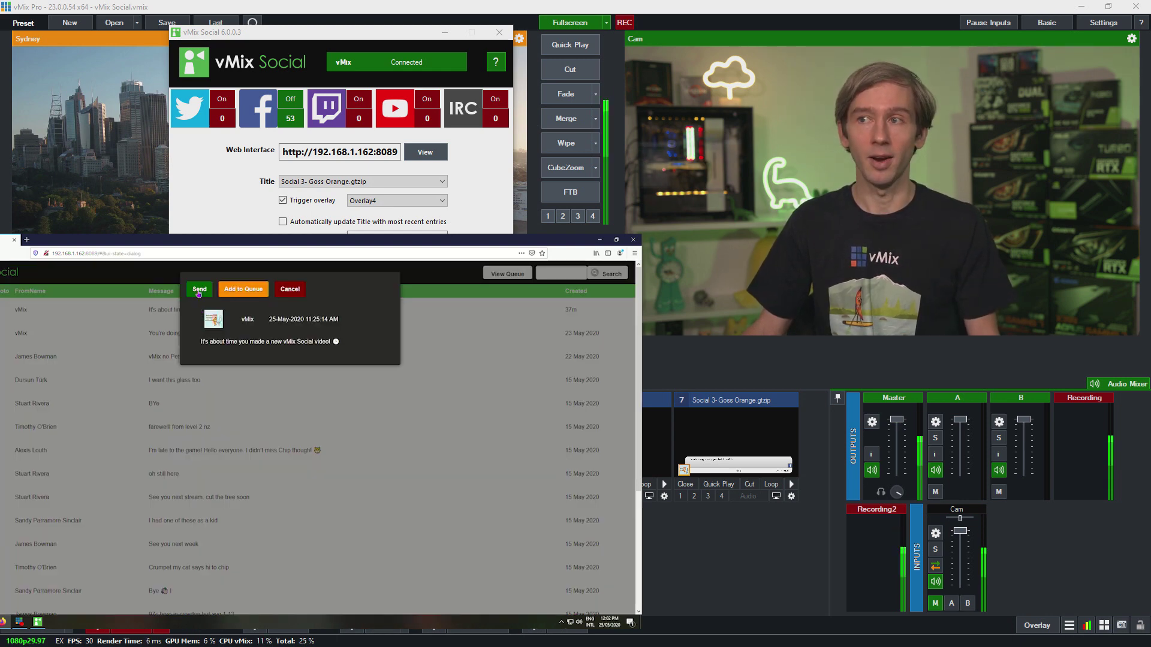
left_click(199, 290)
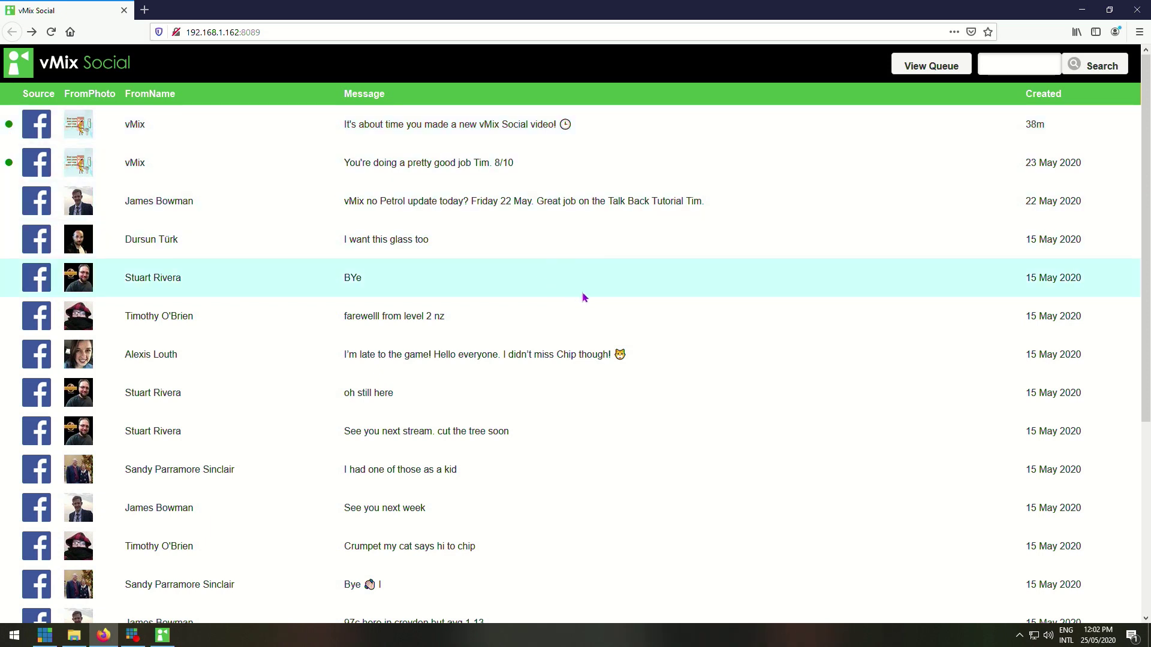
- Add the two vMix comments to the queue and display the queue
left_click(524, 171)
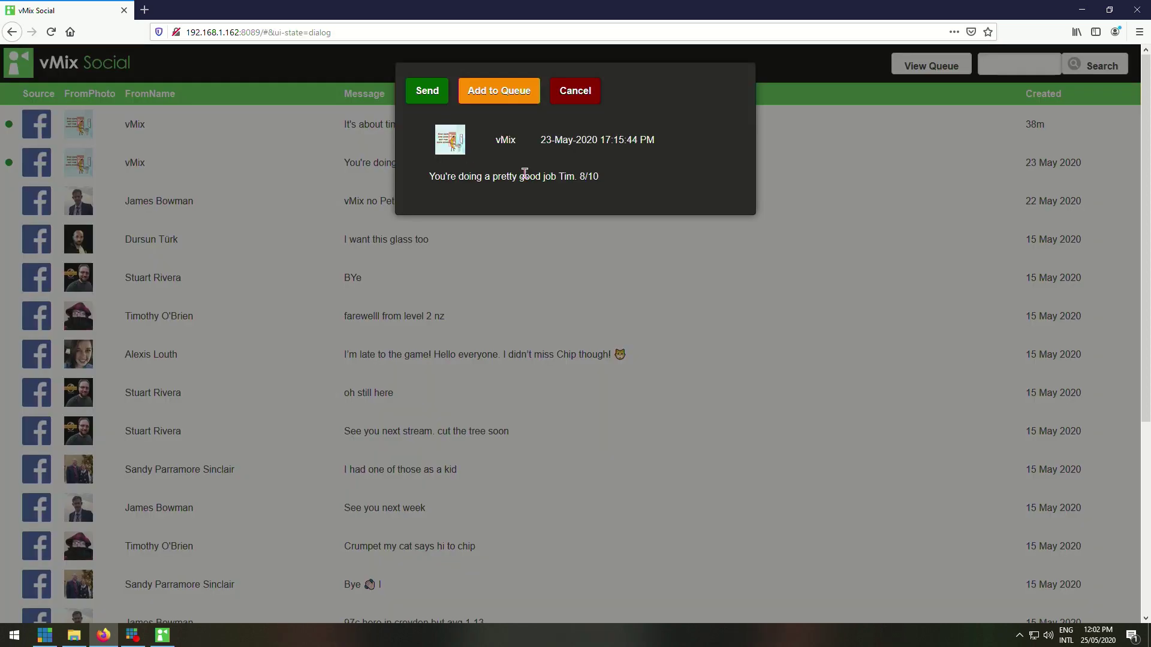
left_click(497, 101)
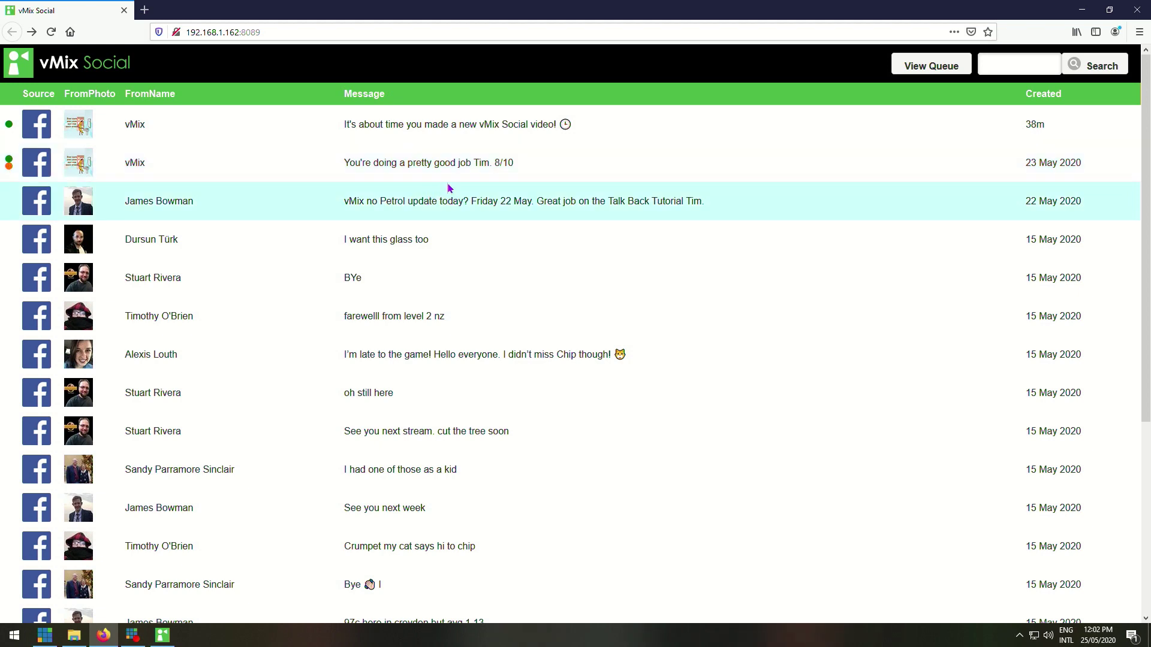
left_click(471, 139)
left_click(484, 92)
left_click(931, 67)
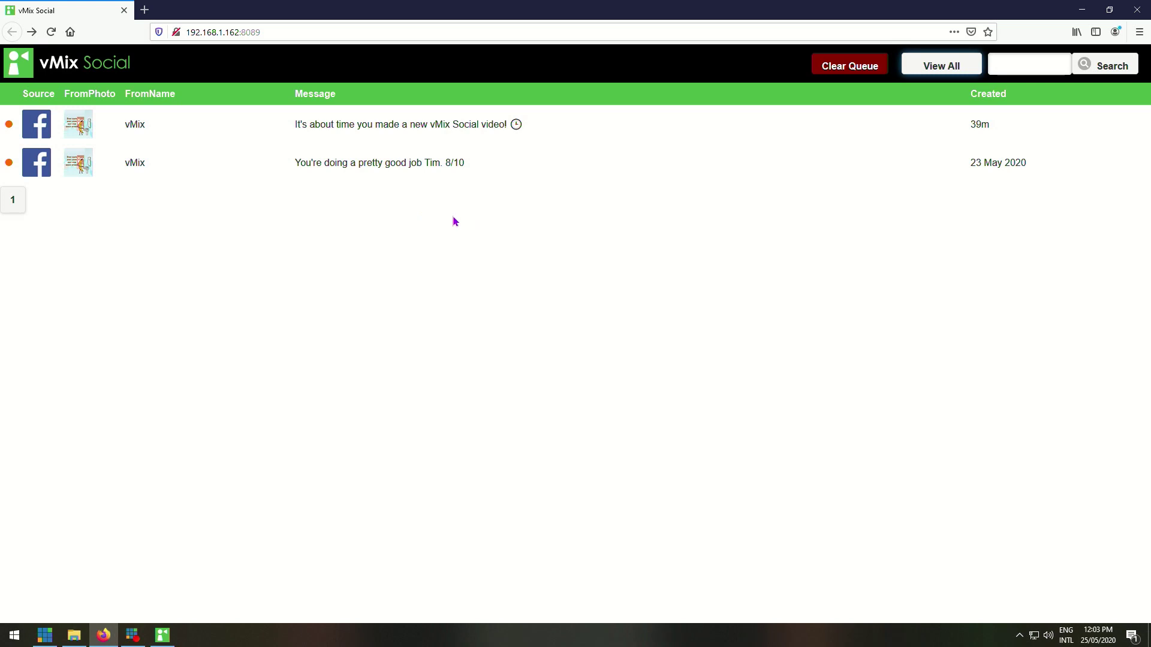
- Compare the full comment list with the queue, clear the queue, and return to the full list
left_click(939, 68)
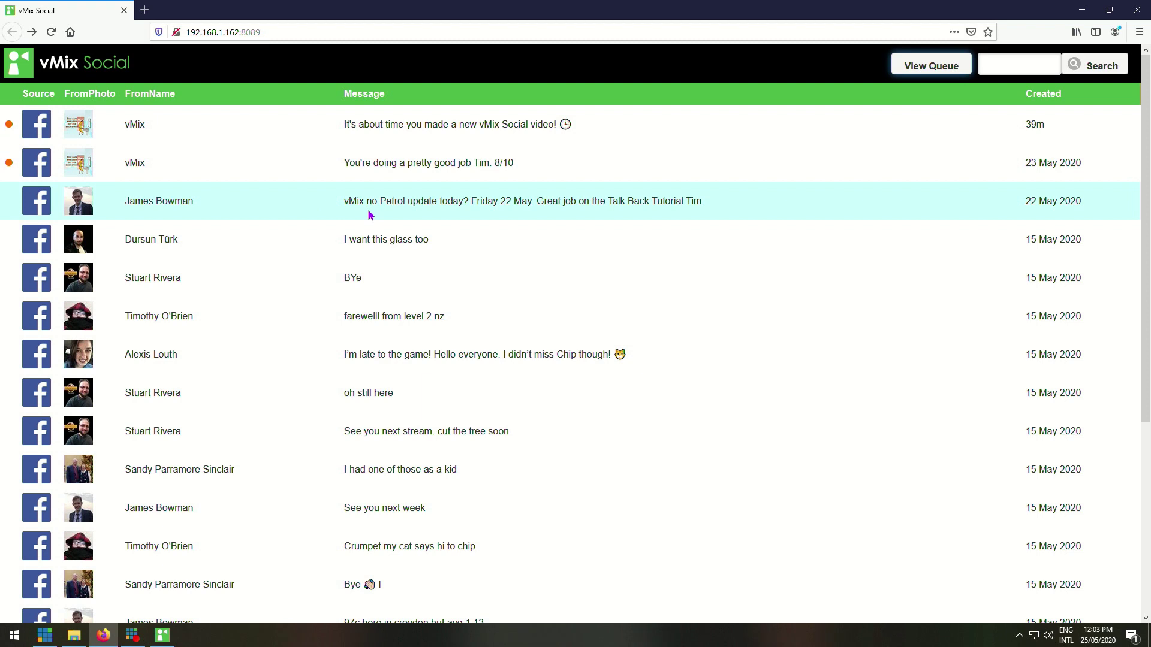
left_click(904, 68)
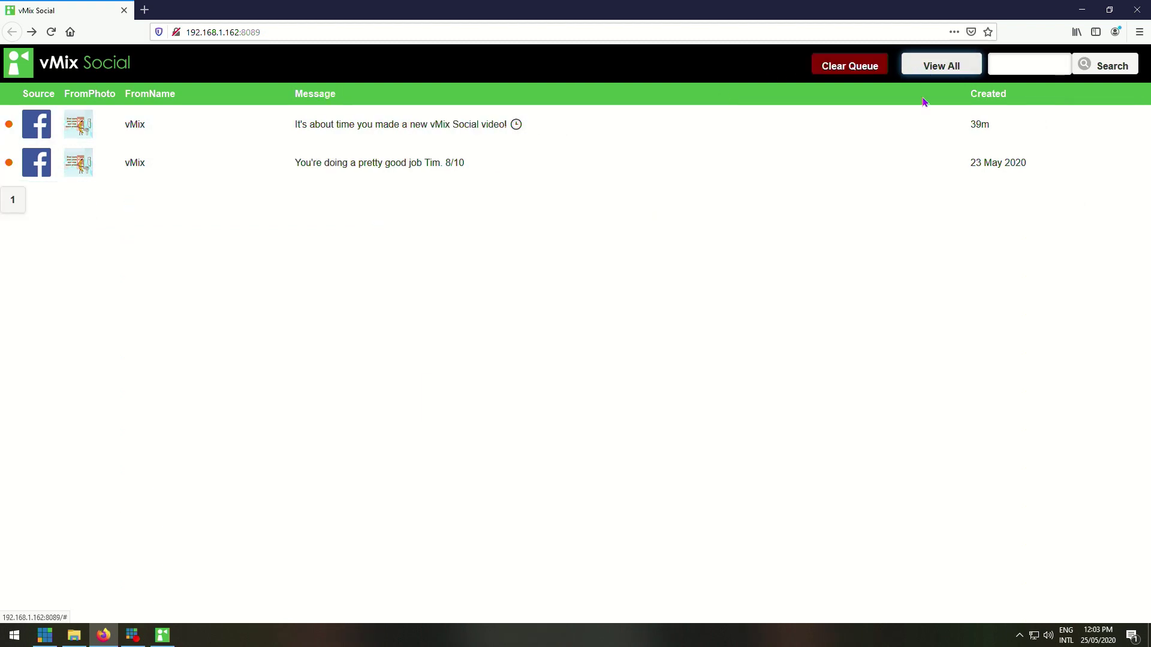
left_click(863, 66)
left_click(471, 347)
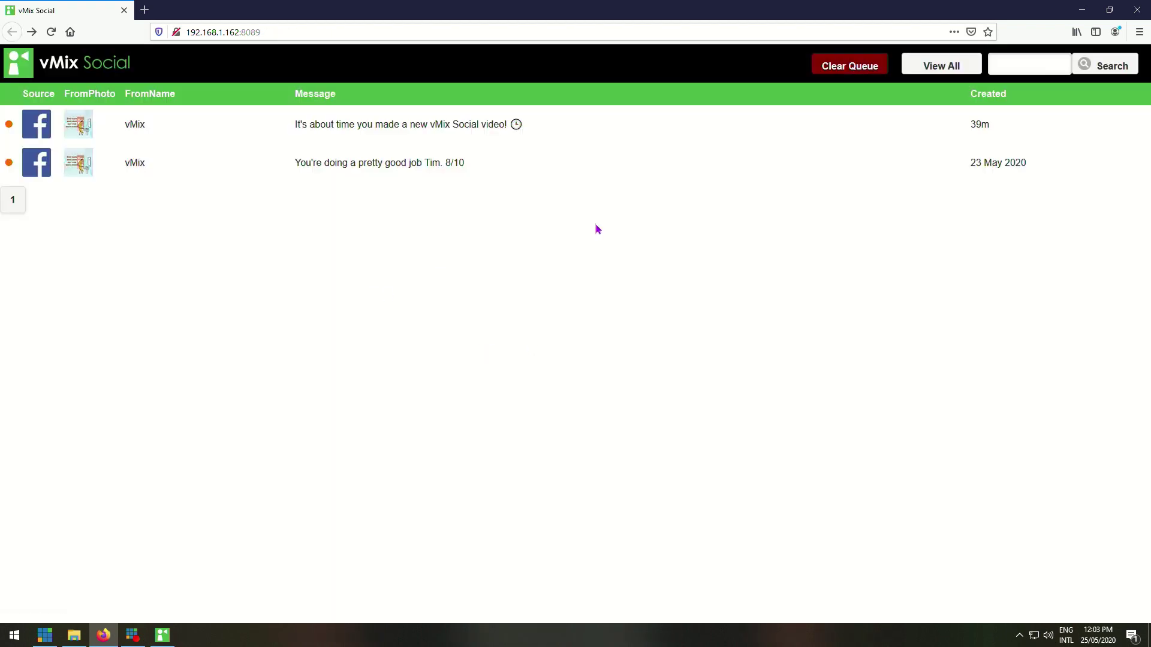
left_click(931, 71)
- Search the comments for "vmix" and clear the search to list all comments again
left_click(1000, 67)
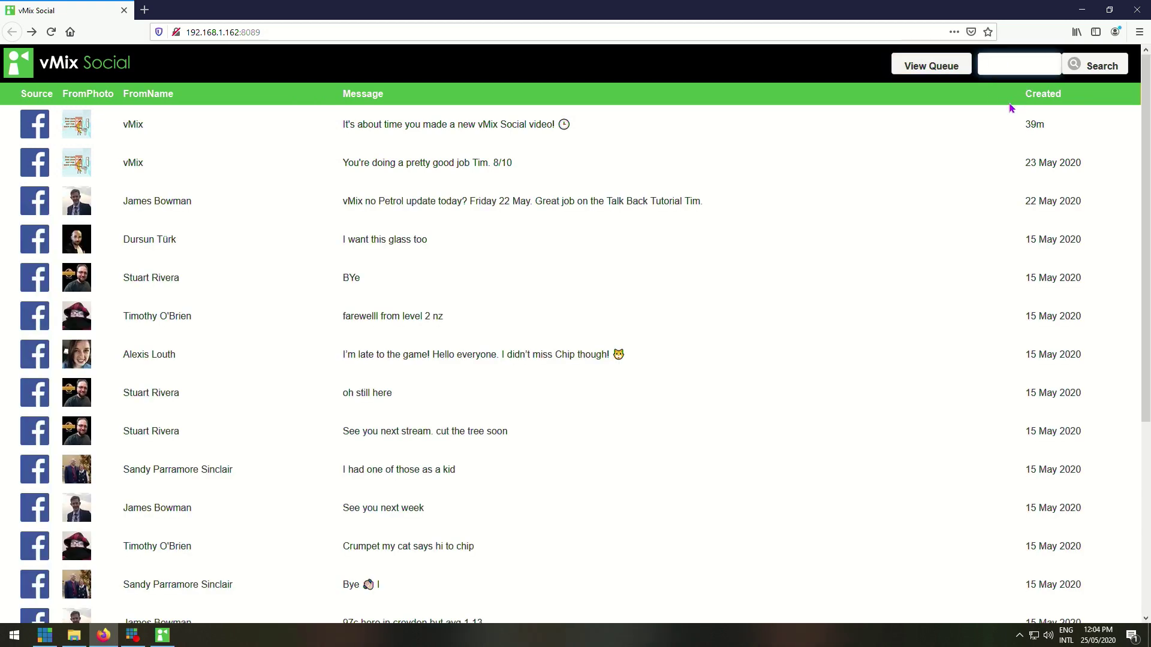
type("vMix")
key("Return")
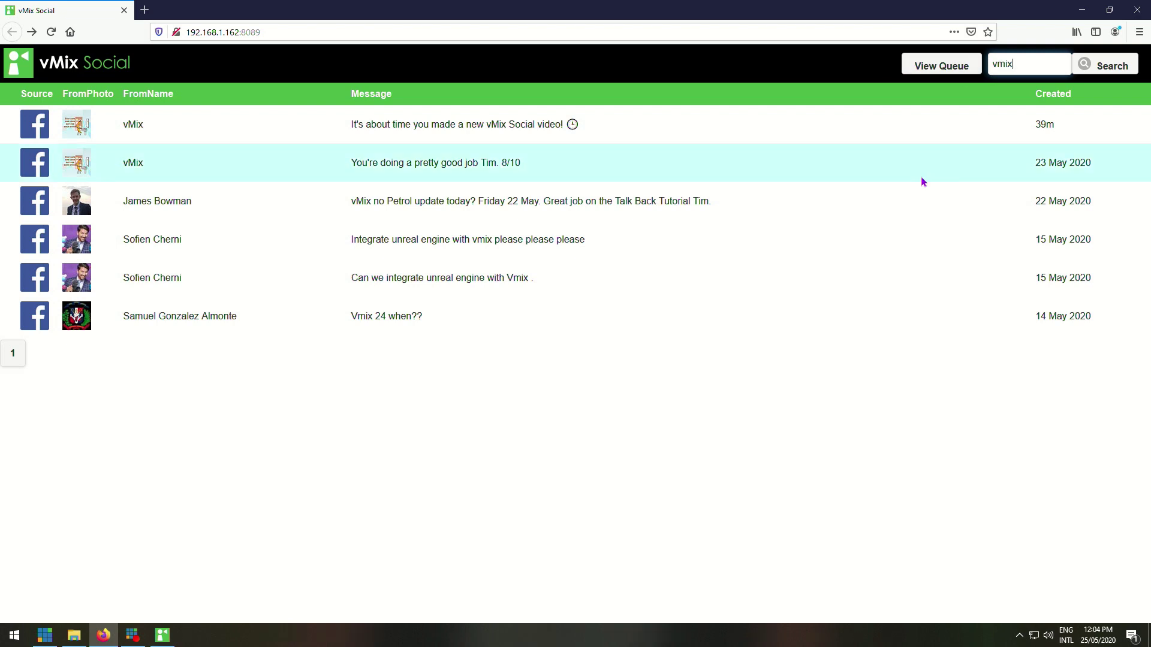
double_click(1023, 60)
key("BackSpace")
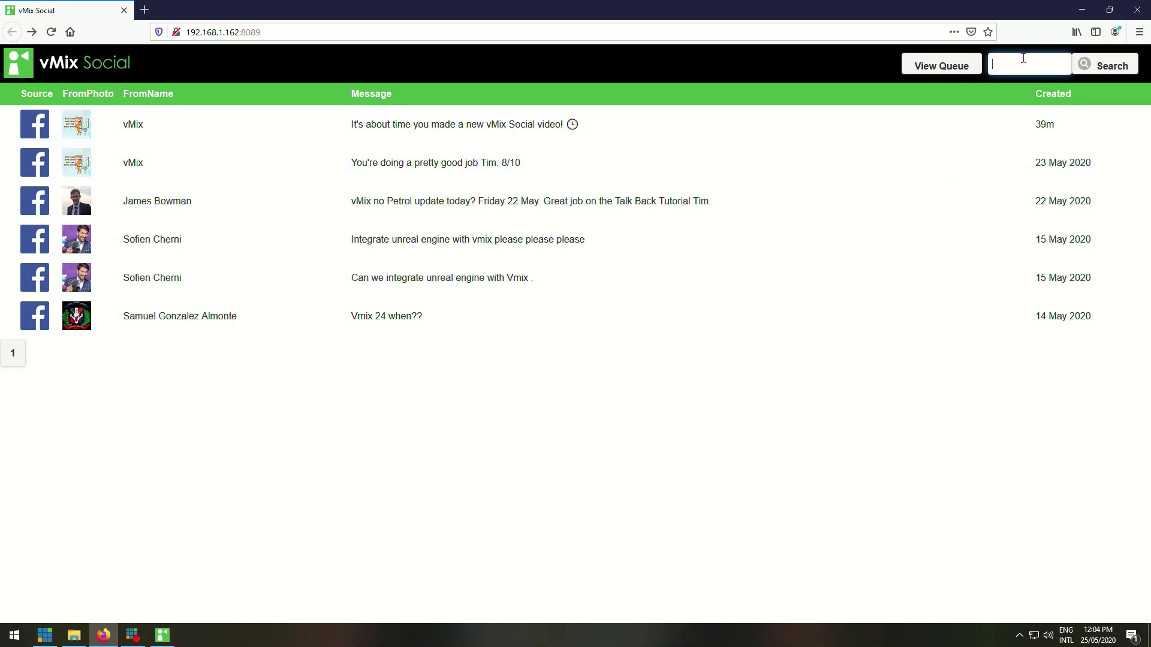
left_click(1083, 74)
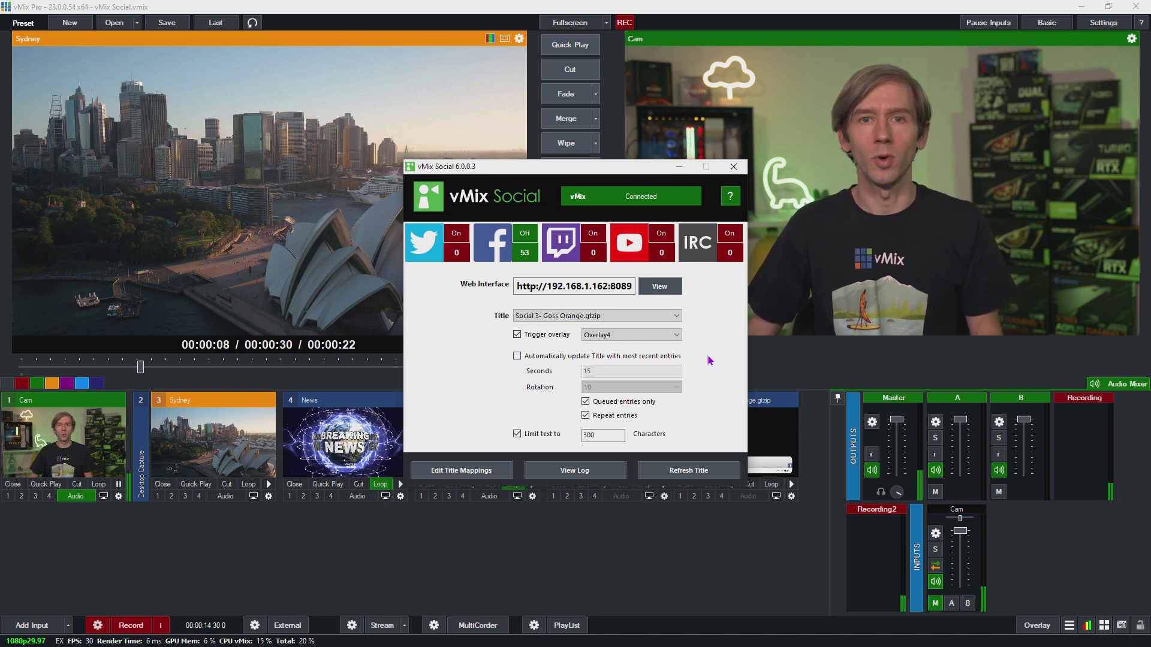
- Enable automatic title updates with the most recent entries at 15 seconds, and switch the option off again
left_click(517, 356)
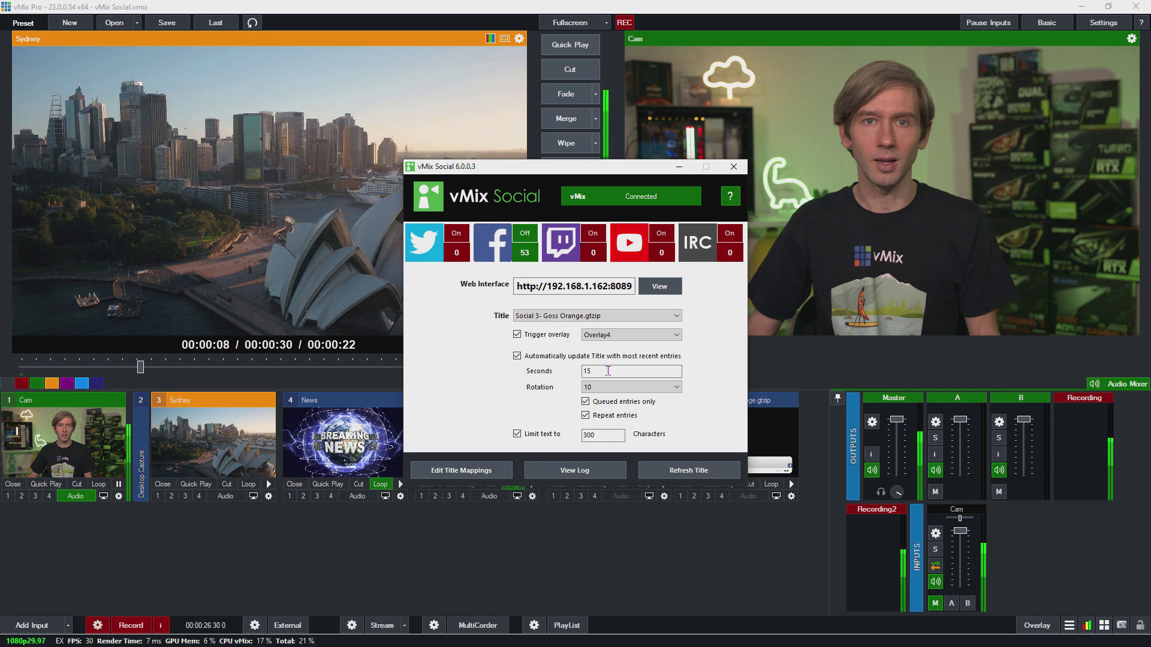
left_click_drag(608, 371, 563, 376)
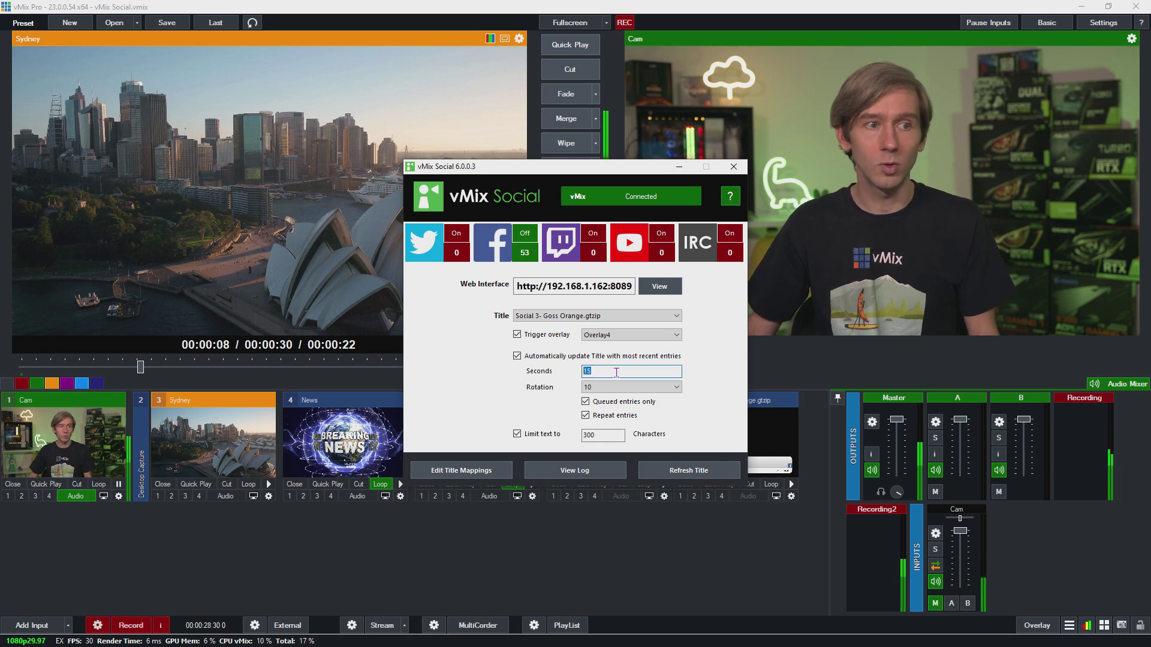
type("15")
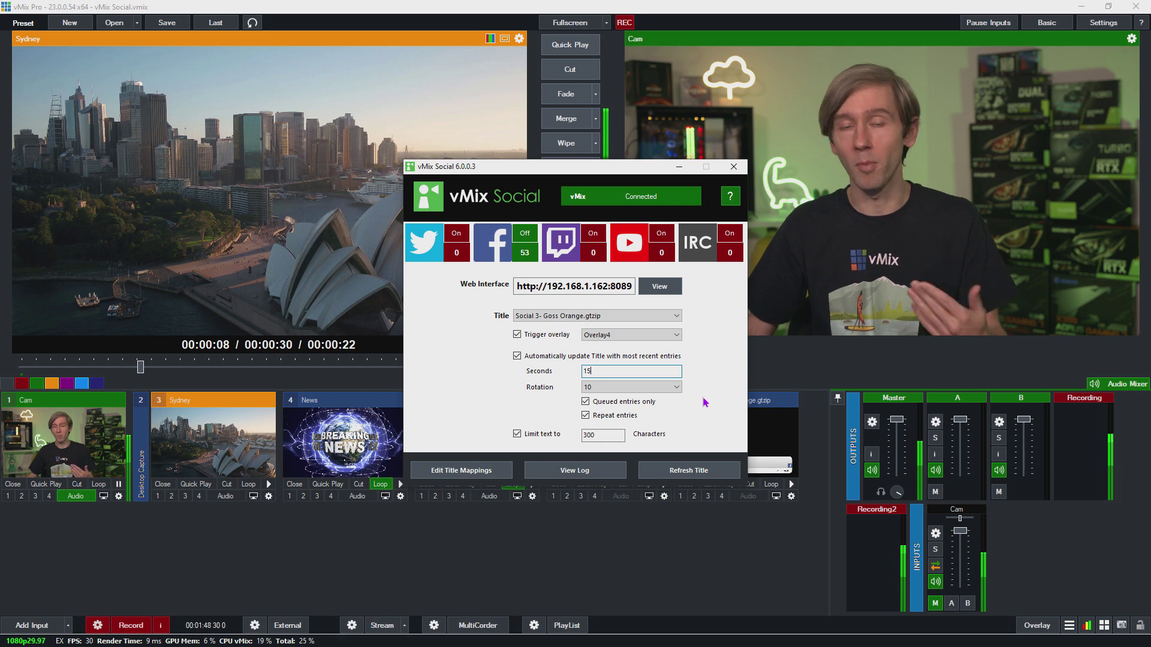
left_click(517, 356)
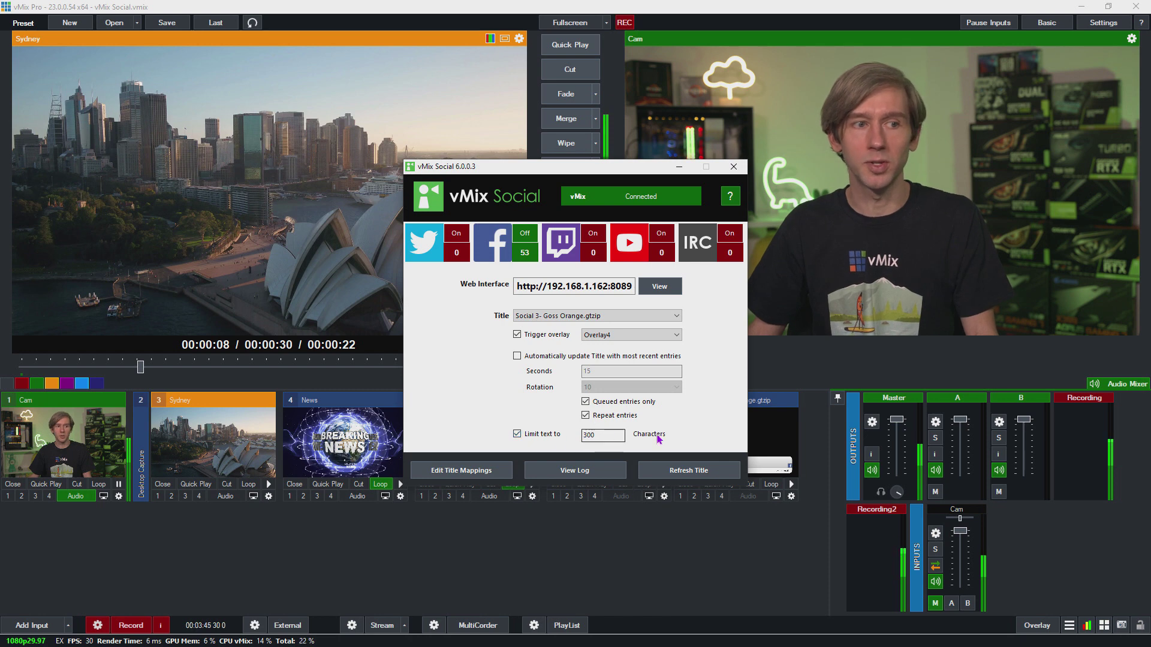
- Switch the text limit off and back on, and set it to 500 characters
left_click(516, 434)
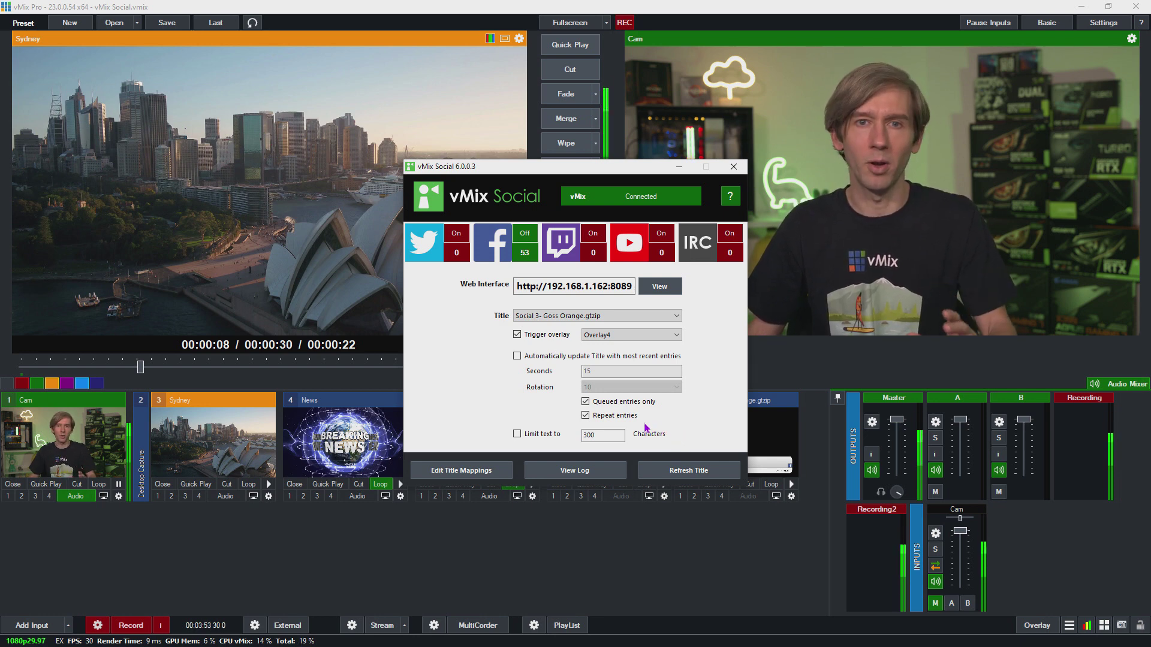
left_click(517, 434)
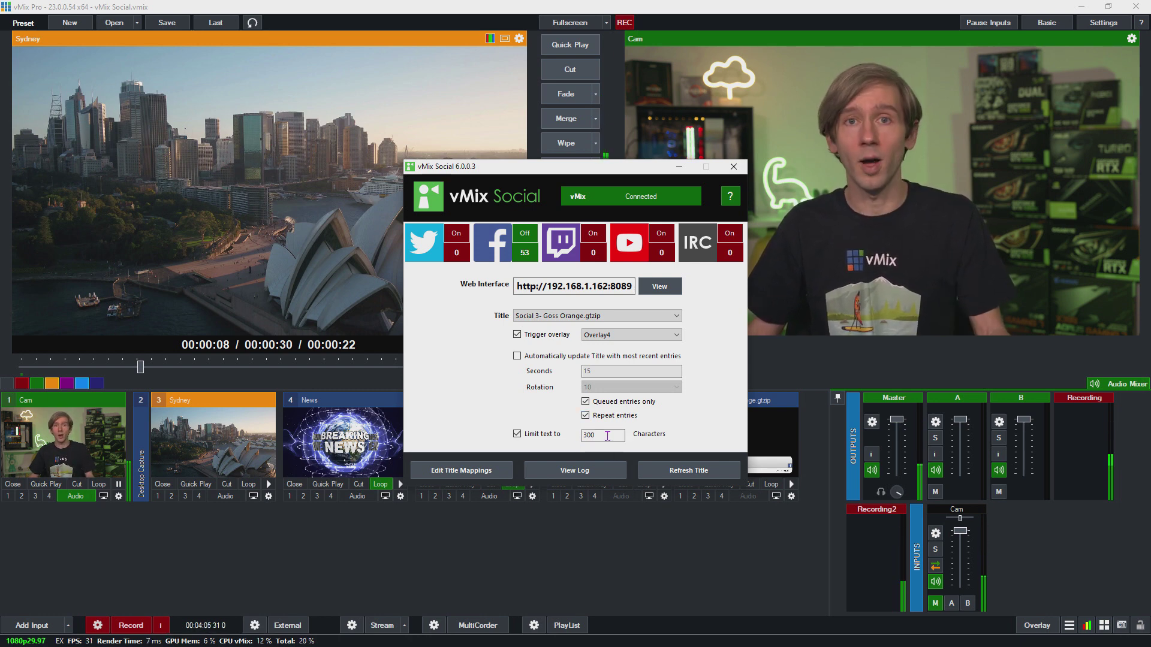
double_click(588, 436)
type("500")
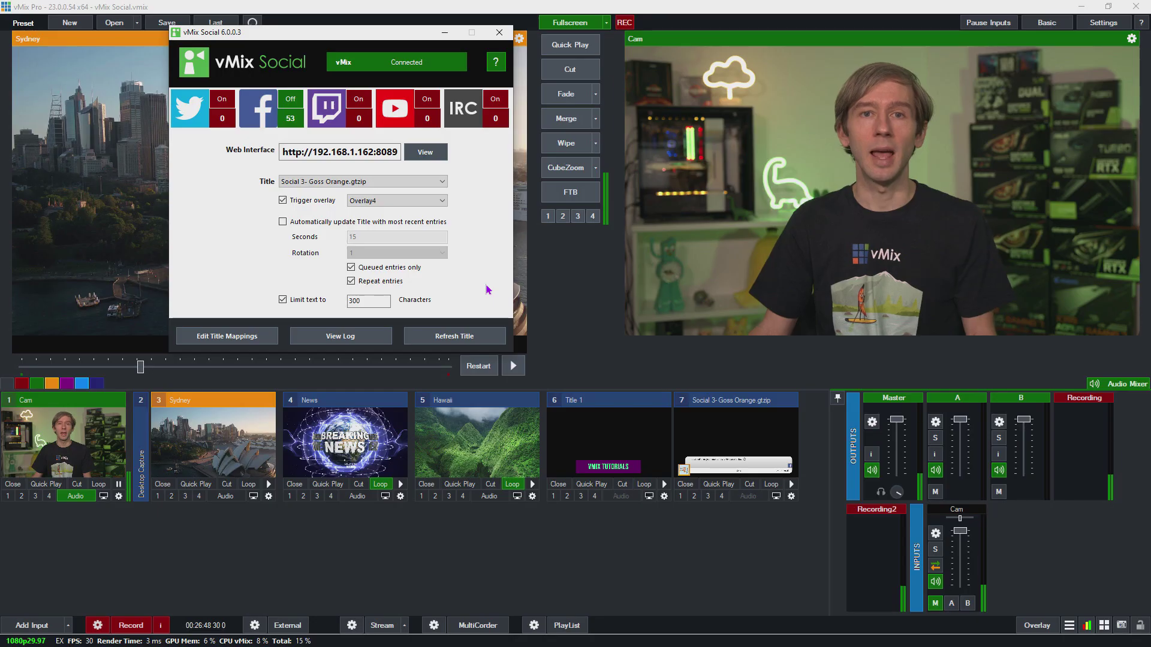
- Open the title mappings and keep FromPhoto as the data mapped to FromPhoto.Source
left_click(243, 336)
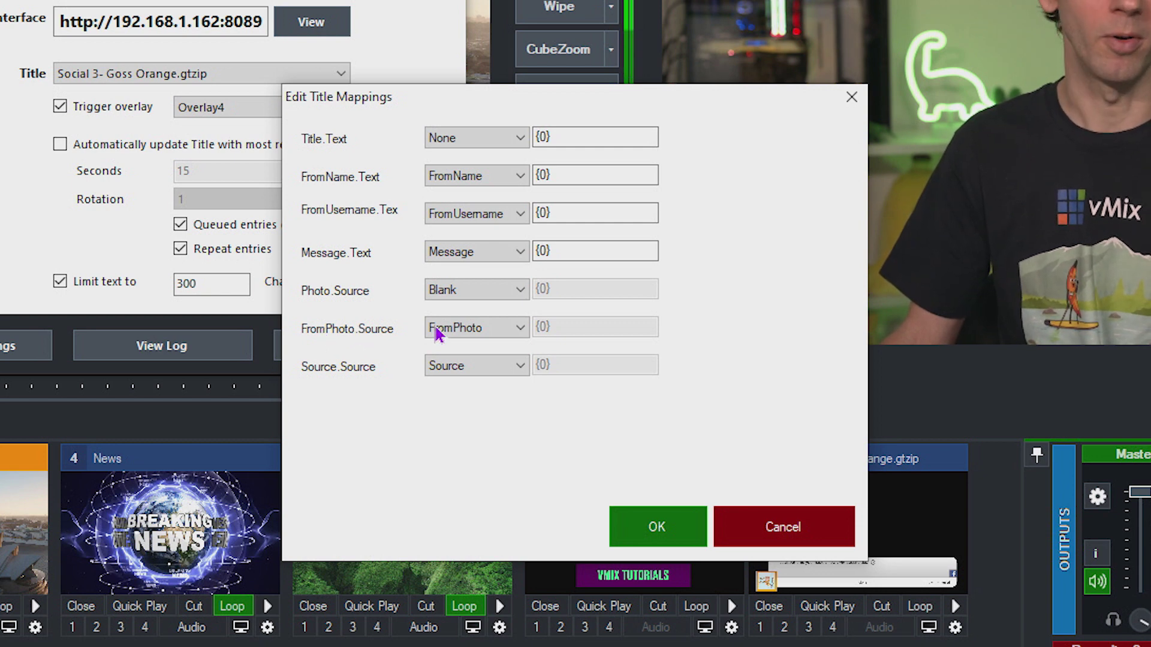
left_click(466, 331)
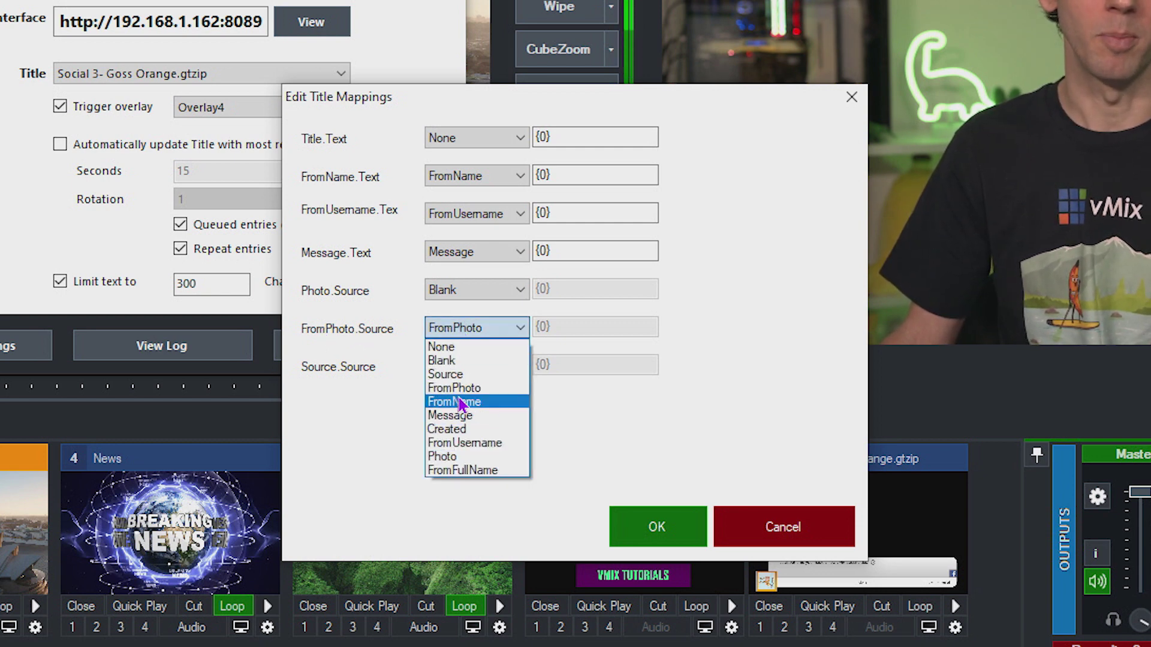
left_click(462, 389)
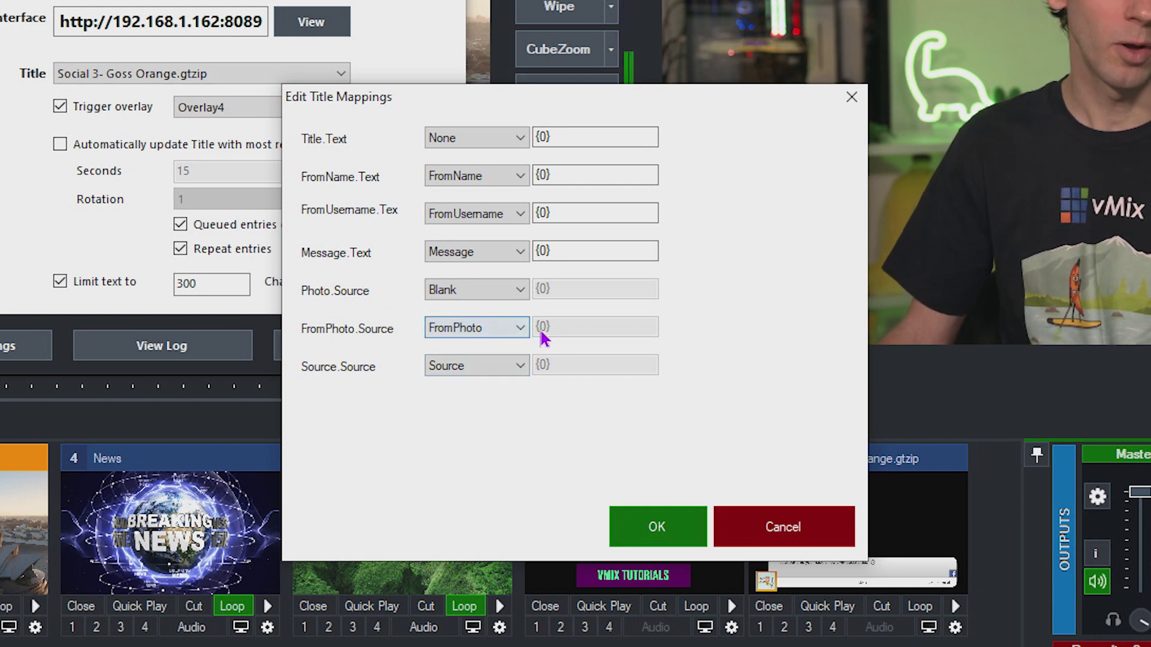
- Try mapping Photo.Source to Photo and set it back to Blank
left_click(452, 299)
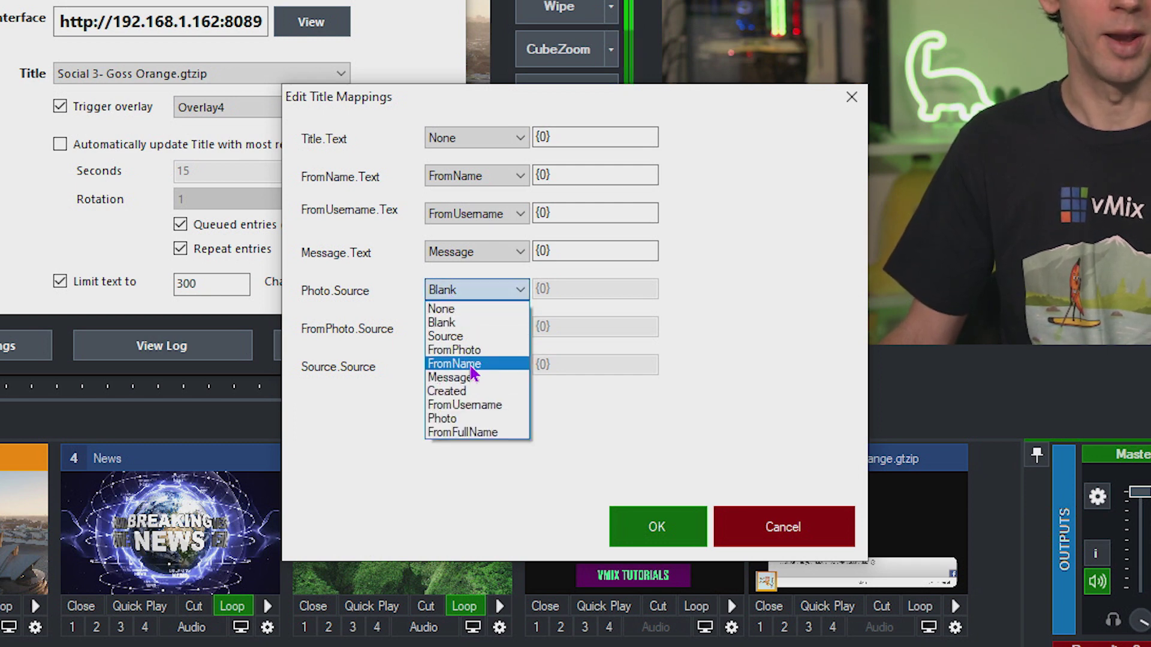
left_click(468, 420)
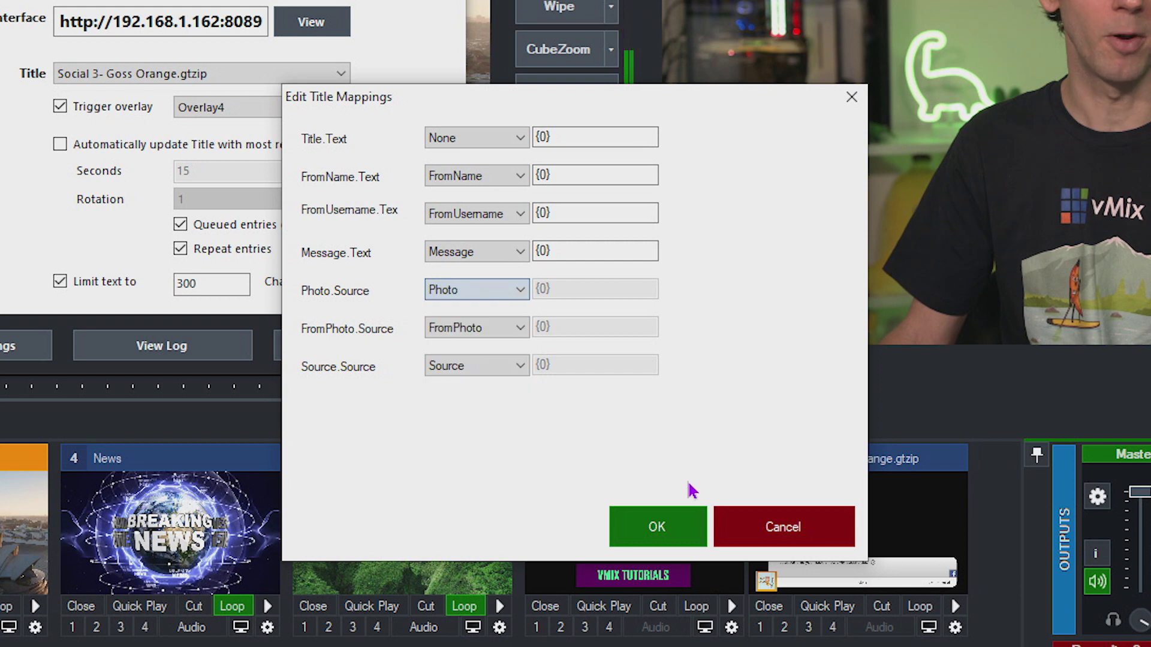
left_click(440, 291)
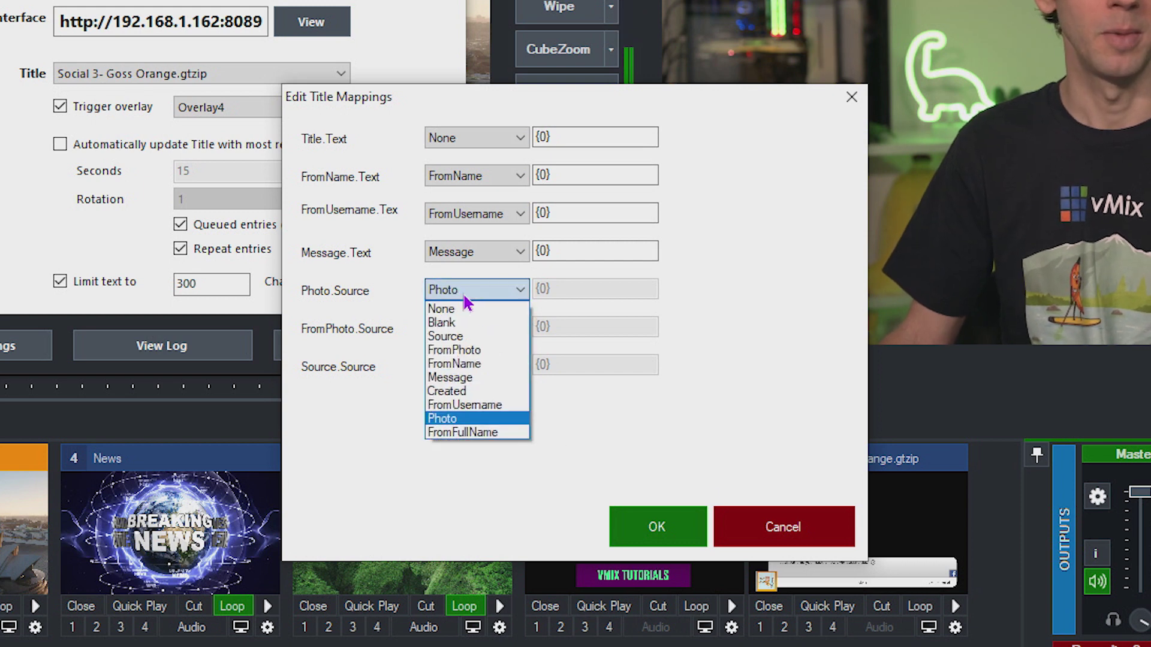
left_click(458, 319)
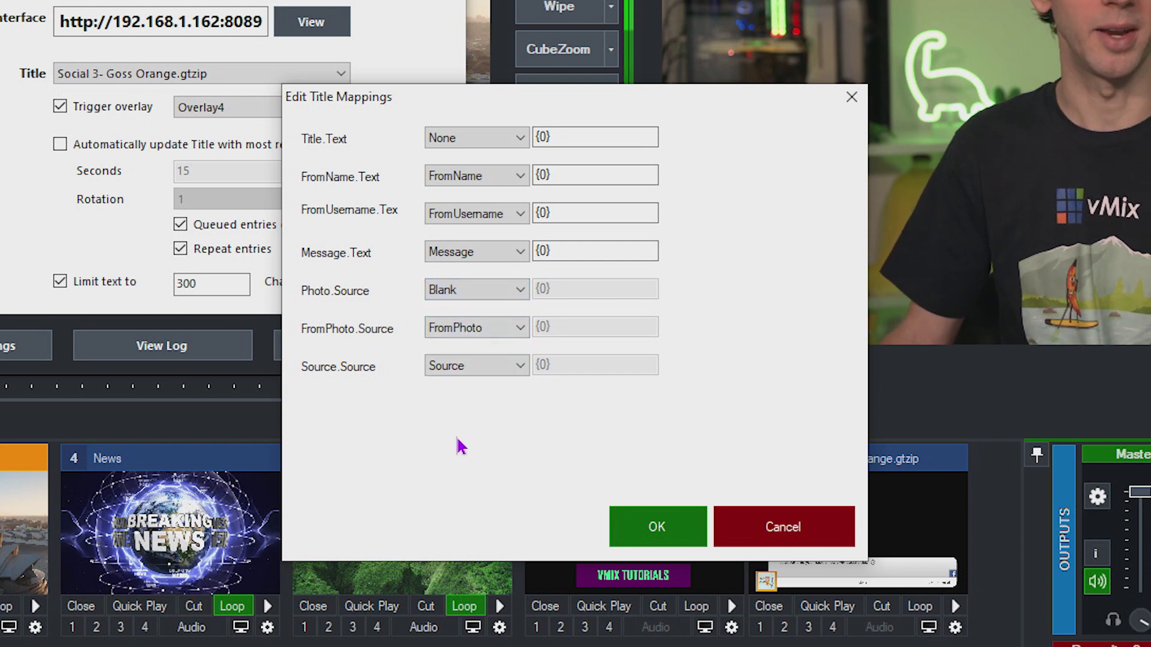